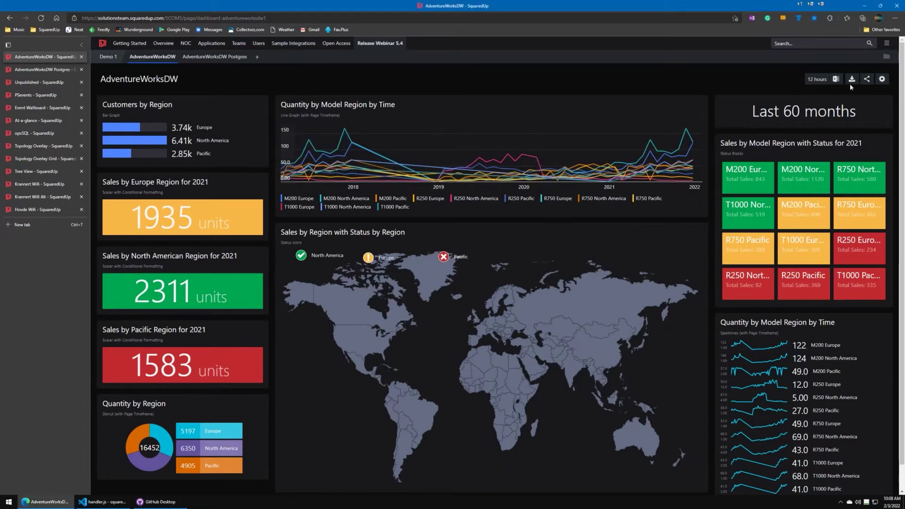
Step: Switch the AdventureWorksDW dashboard into edit mode
{"action": "left_click", "coordinate": [882, 79]}
Step: Open the line-graph tile's settings, then start a new SQL provider named 'Prostgres' under Integrations
{"action": "left_click", "coordinate": [696, 132]}
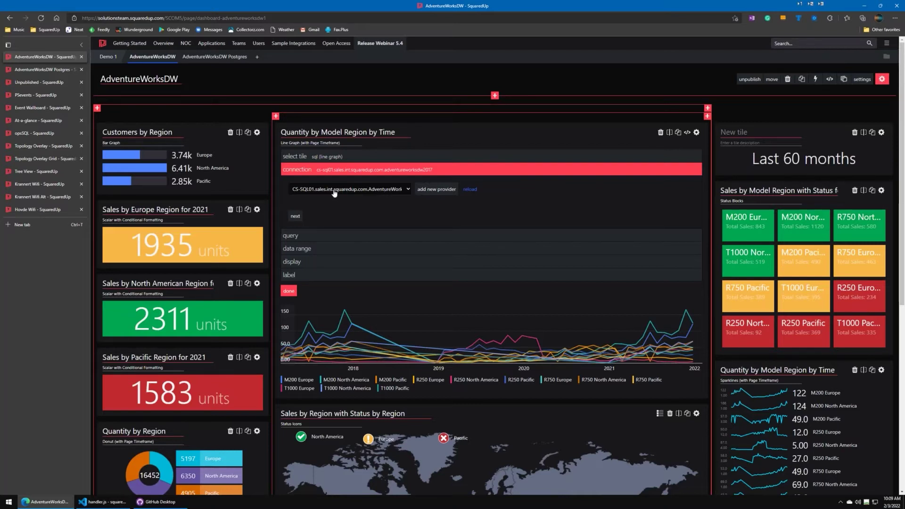
{"action": "left_click", "coordinate": [39, 82]}
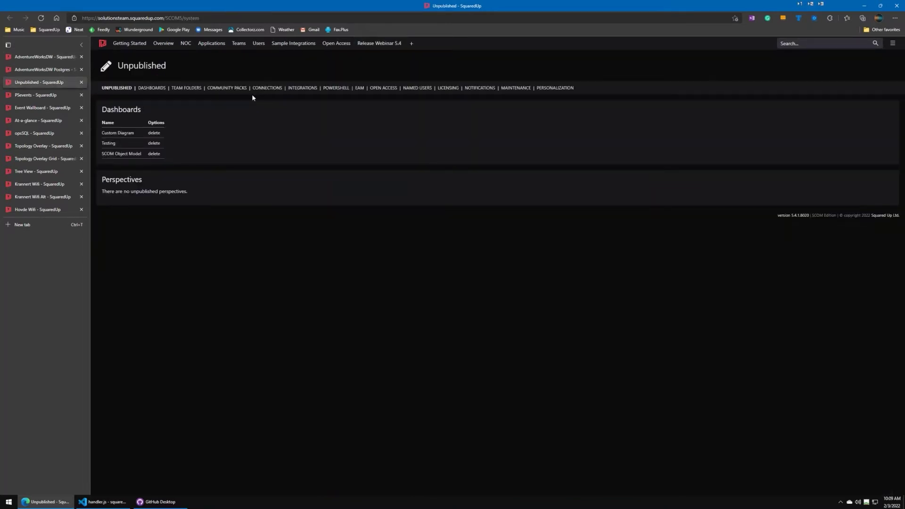
{"action": "left_click", "coordinate": [303, 88]}
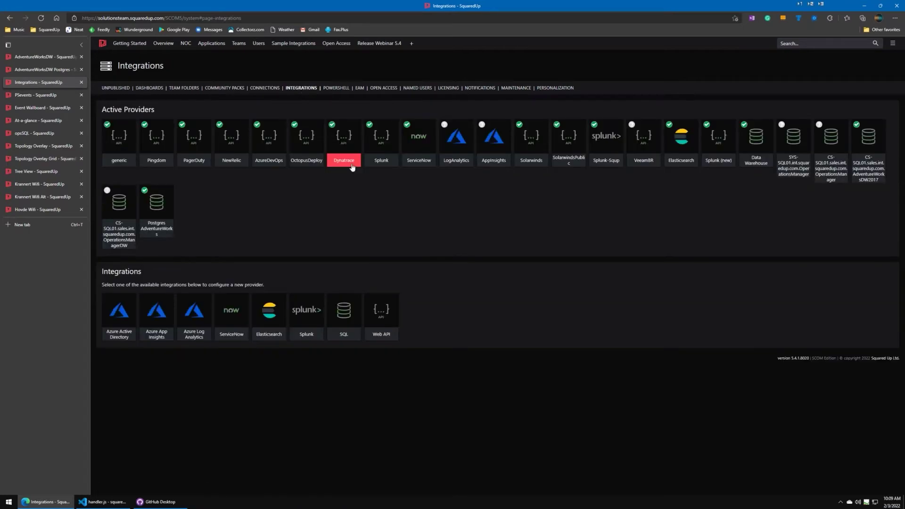
{"action": "left_click", "coordinate": [346, 312]}
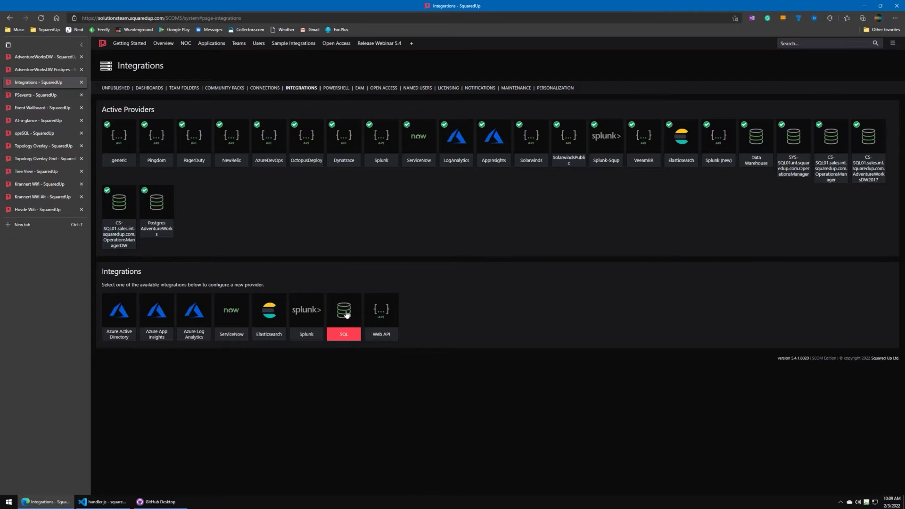
{"action": "left_click", "coordinate": [129, 195]}
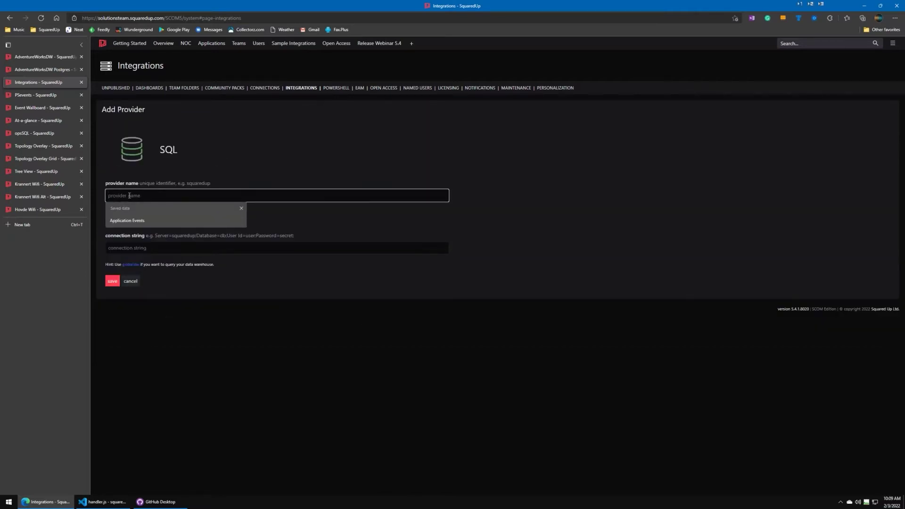
{"action": "type", "text": "Prostgres"}
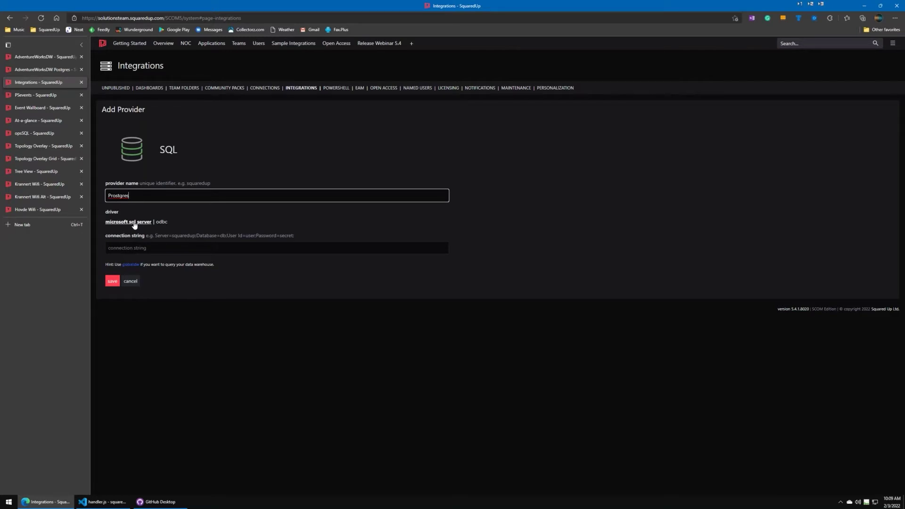
Step: Switch the draft provider's driver to odbc, cancel it, and return to AdventureWorksDW
{"action": "left_click", "coordinate": [119, 248]}
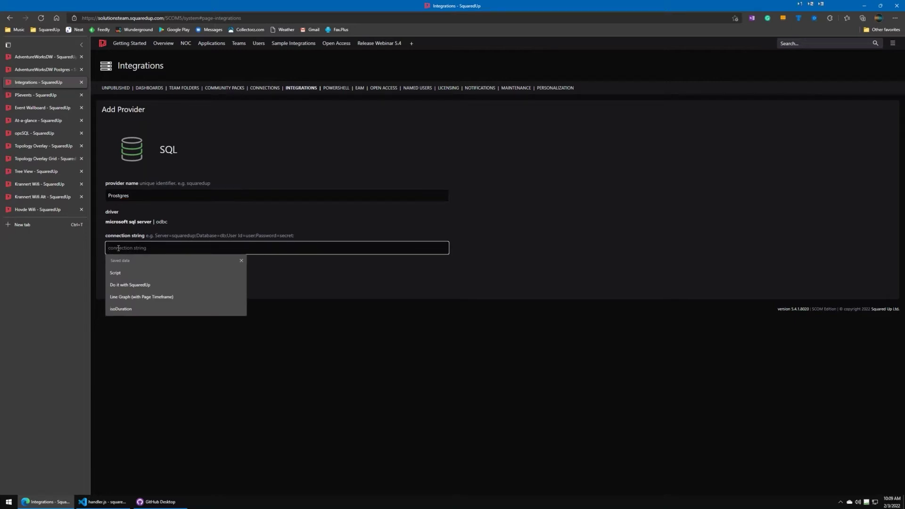
{"action": "left_click", "coordinate": [161, 222]}
{"action": "left_click", "coordinate": [119, 249]}
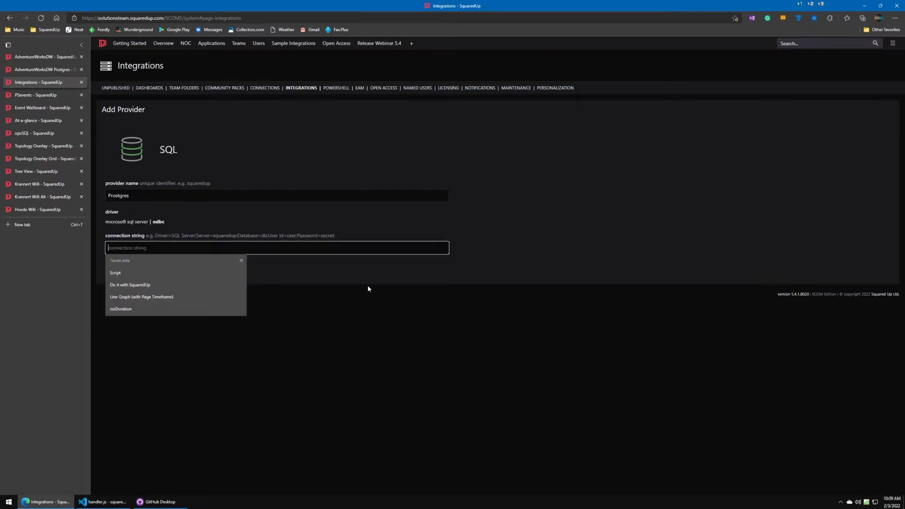
{"action": "left_click", "coordinate": [262, 282]}
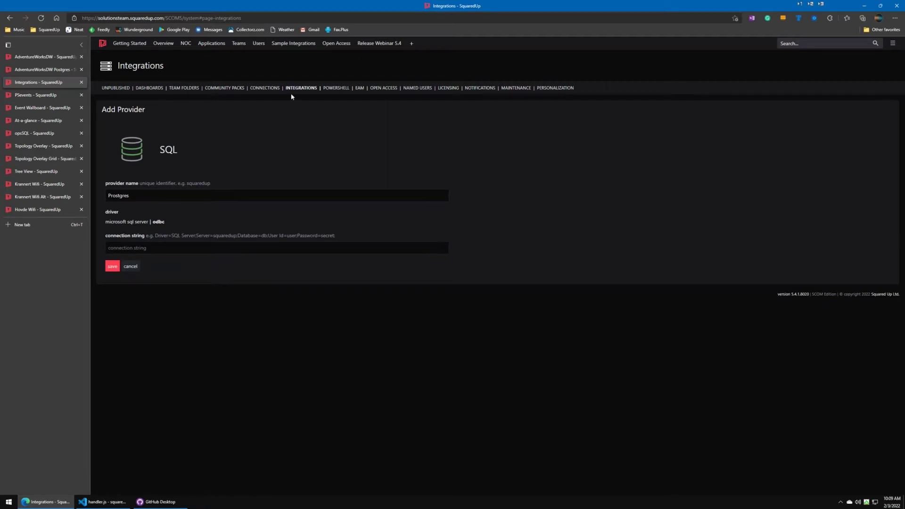
{"action": "left_click", "coordinate": [131, 266]}
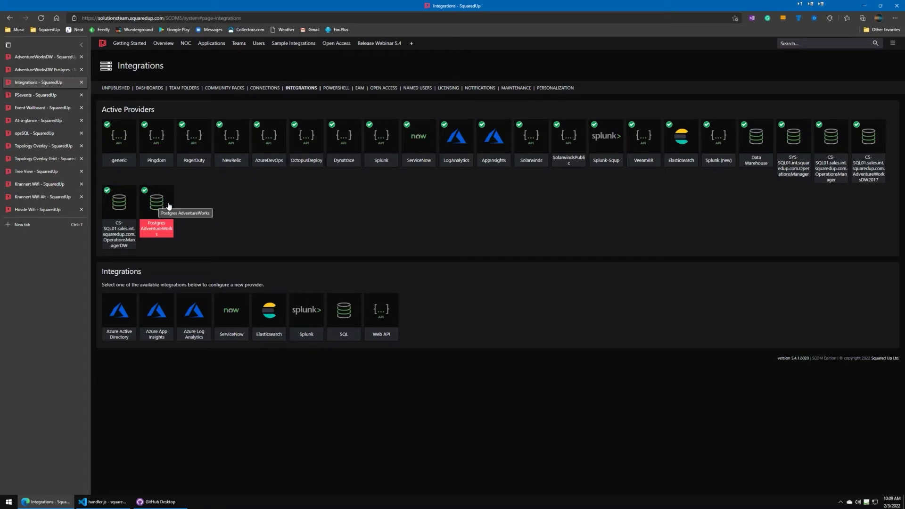
{"action": "left_click", "coordinate": [46, 62]}
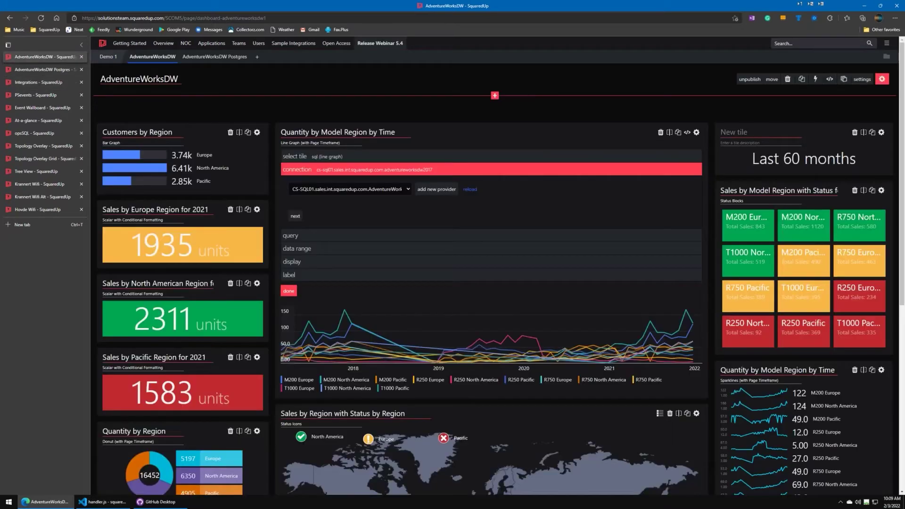
Step: Check the tile's provider list, leave it unchanged, and switch to AdventureWorksDW Postgres
{"action": "left_click", "coordinate": [311, 189]}
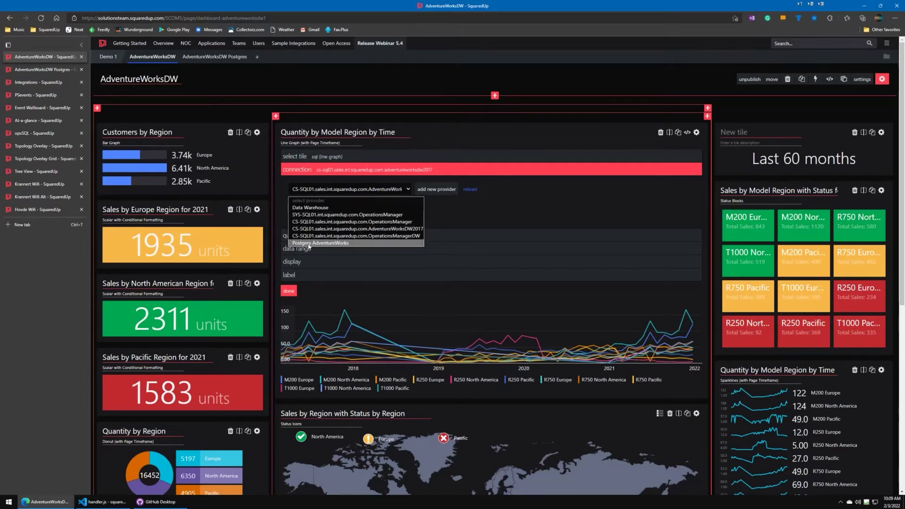
{"action": "left_click", "coordinate": [504, 206]}
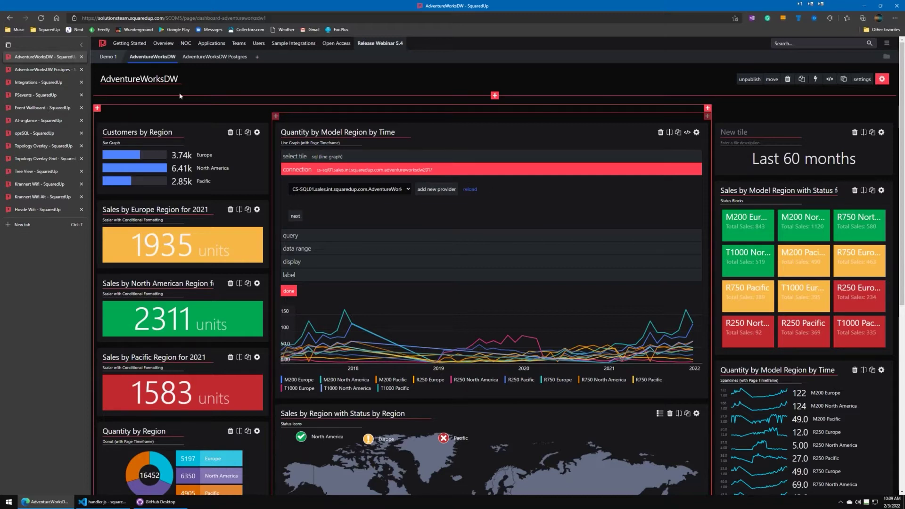
{"action": "key", "text": "ctrl+Tab"}
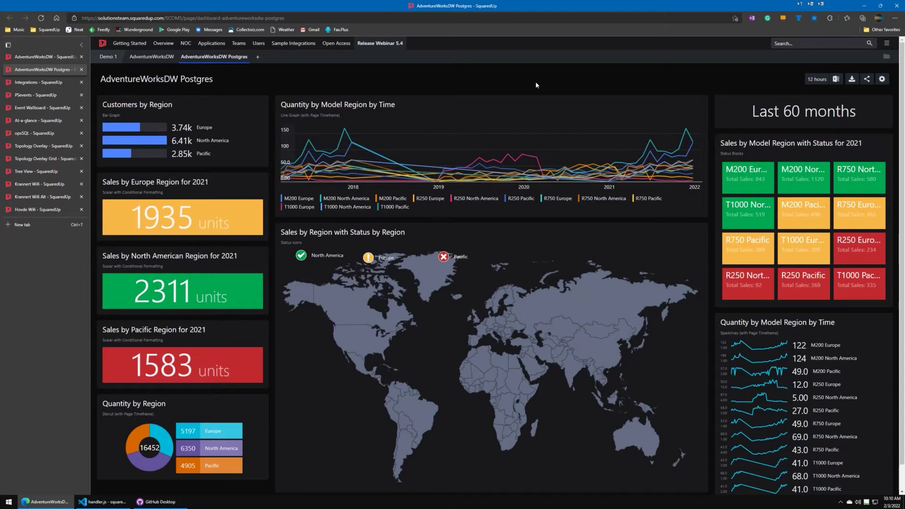
Step: Show the SQL Server tile query and mark its 60-month DATEADD filter
{"action": "left_click", "coordinate": [45, 57]}
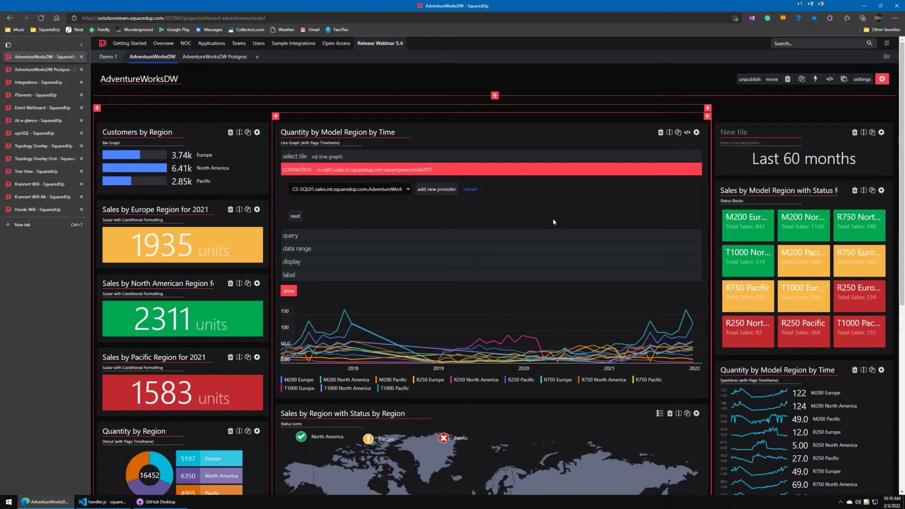
{"action": "left_click", "coordinate": [307, 236]}
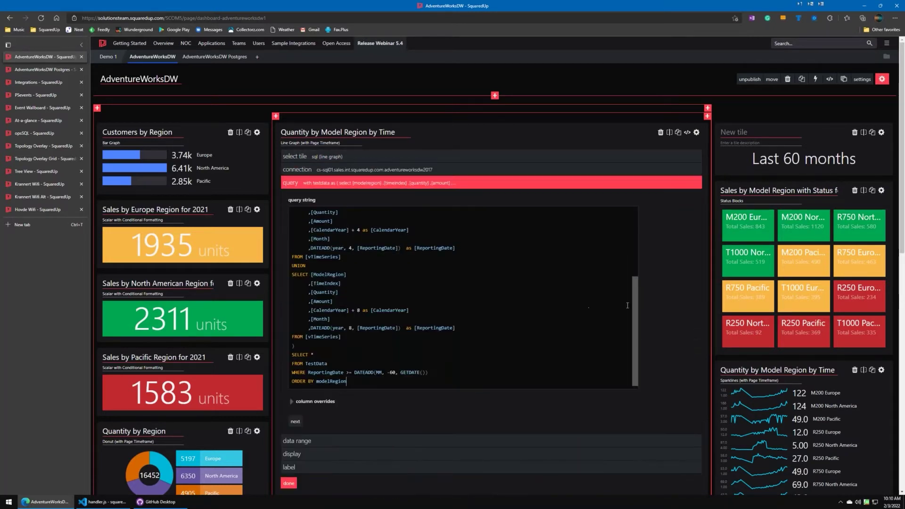
{"action": "left_click_drag", "start_coordinate": [354, 373], "coordinate": [431, 371]}
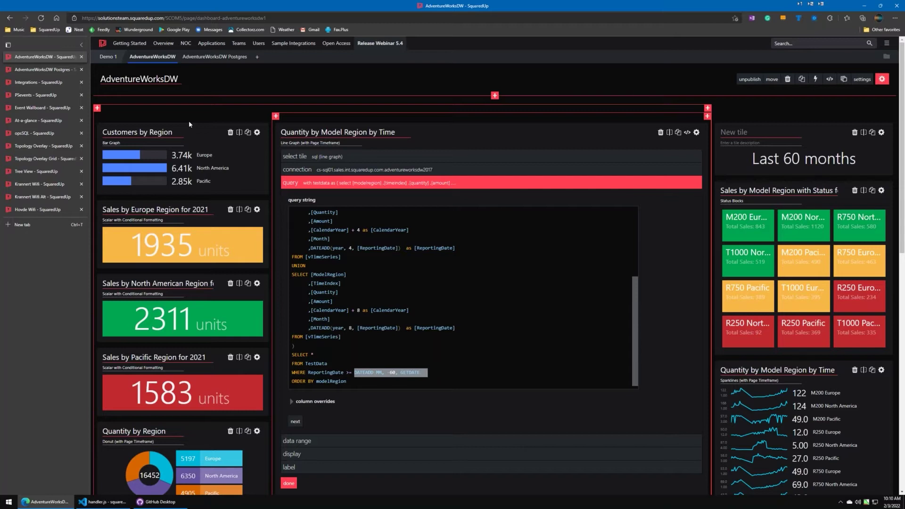
Step: Edit the Postgres dashboard's line-graph tile and mark its 60-month date filter in the query
{"action": "left_click", "coordinate": [42, 69]}
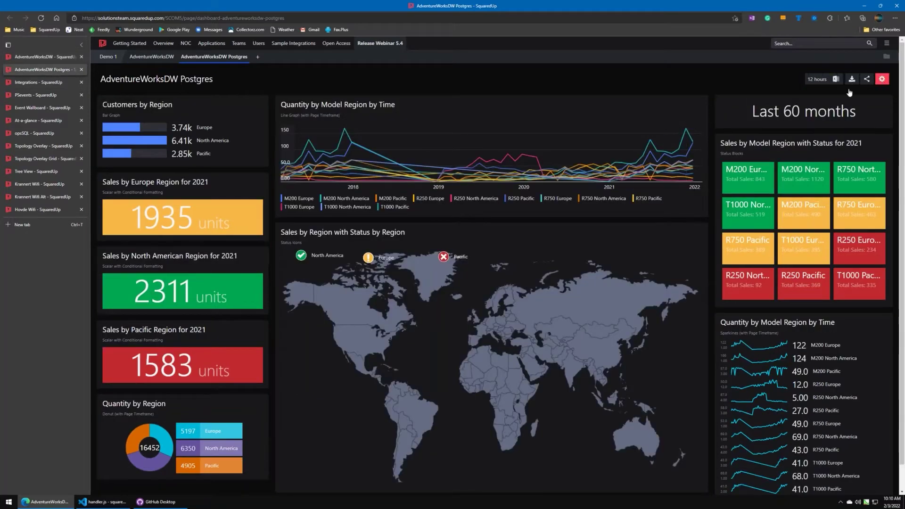
{"action": "left_click", "coordinate": [881, 79]}
{"action": "left_click", "coordinate": [696, 133]}
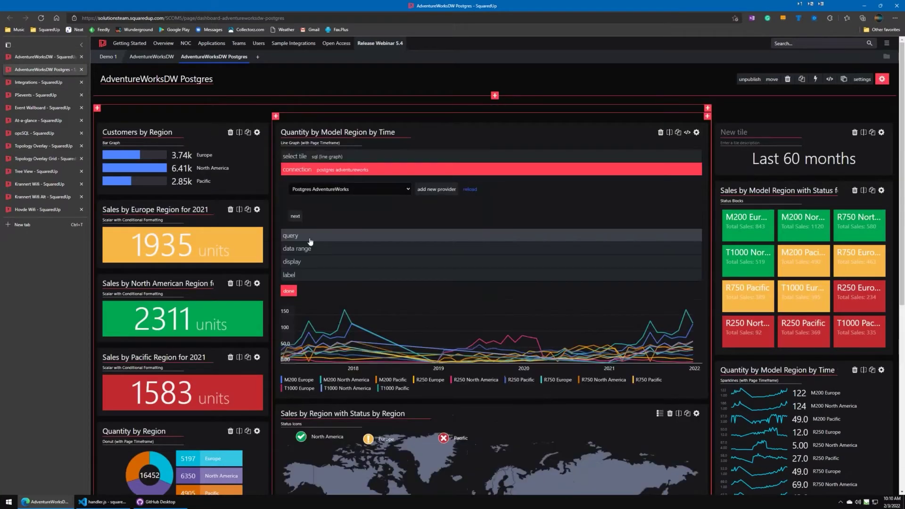
{"action": "left_click", "coordinate": [401, 247]}
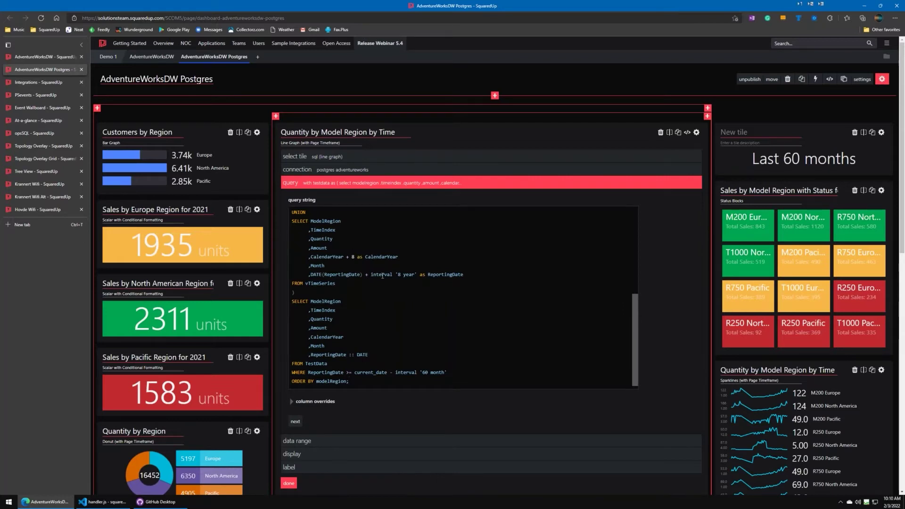
{"action": "scroll", "coordinate": [417, 325], "scroll_direction": "down", "scroll_amount": 6}
{"action": "scroll", "coordinate": [401, 358], "scroll_direction": "up", "scroll_amount": 6}
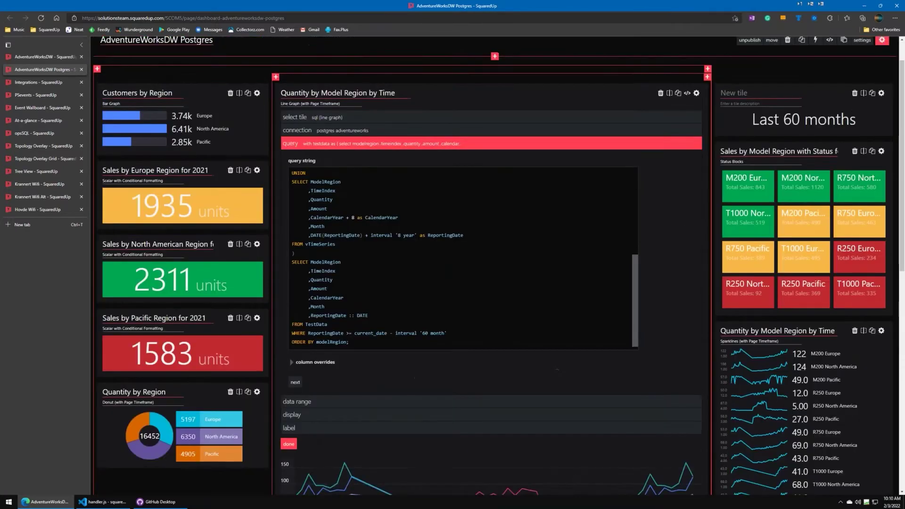
{"action": "left_click_drag", "start_coordinate": [355, 373], "coordinate": [462, 372]}
{"action": "left_click", "coordinate": [383, 376]}
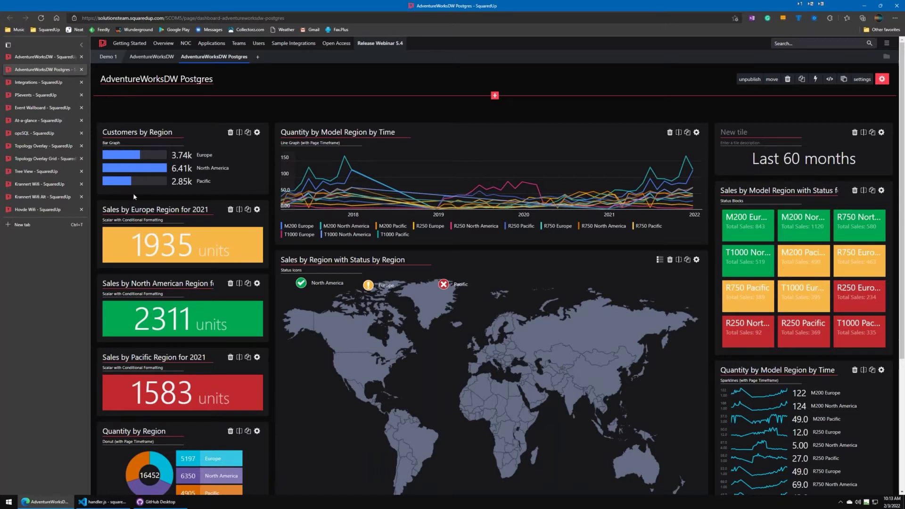
Step: Open PSevents in edit mode and inspect the Event Log Data tile's script, types and environment
{"action": "left_click", "coordinate": [69, 91]}
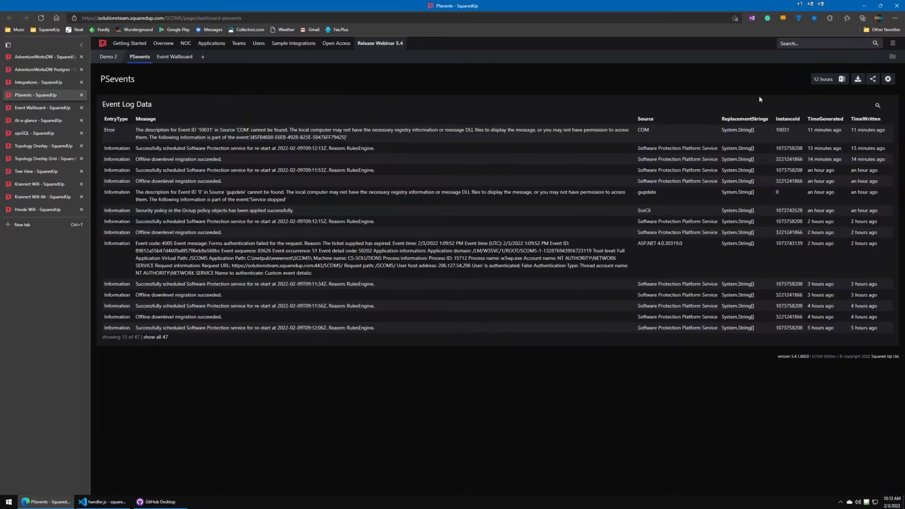
{"action": "left_click", "coordinate": [889, 79]}
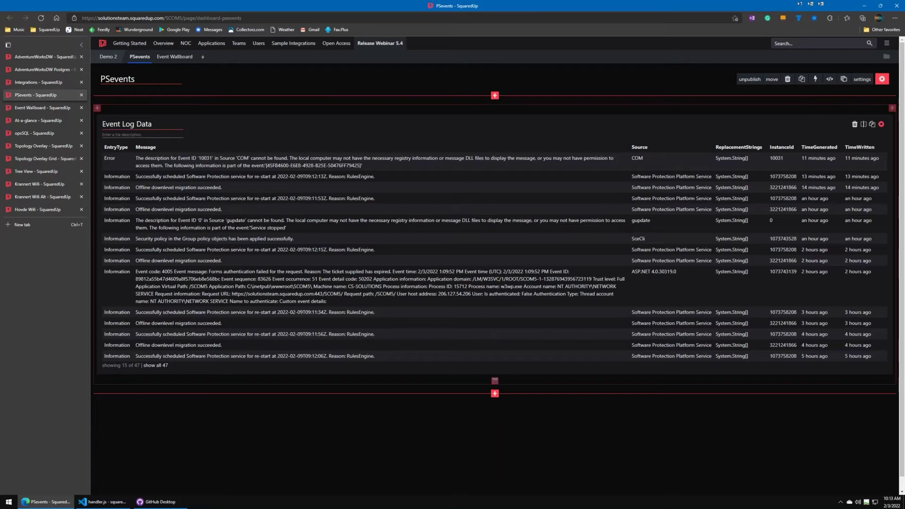
{"action": "left_click", "coordinate": [881, 124]}
{"action": "left_click", "coordinate": [188, 227]}
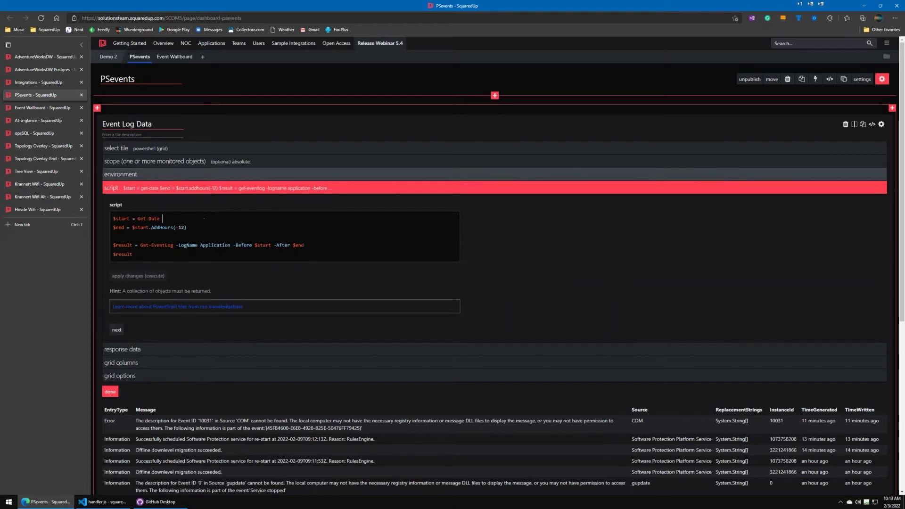
{"action": "left_click", "coordinate": [146, 150]}
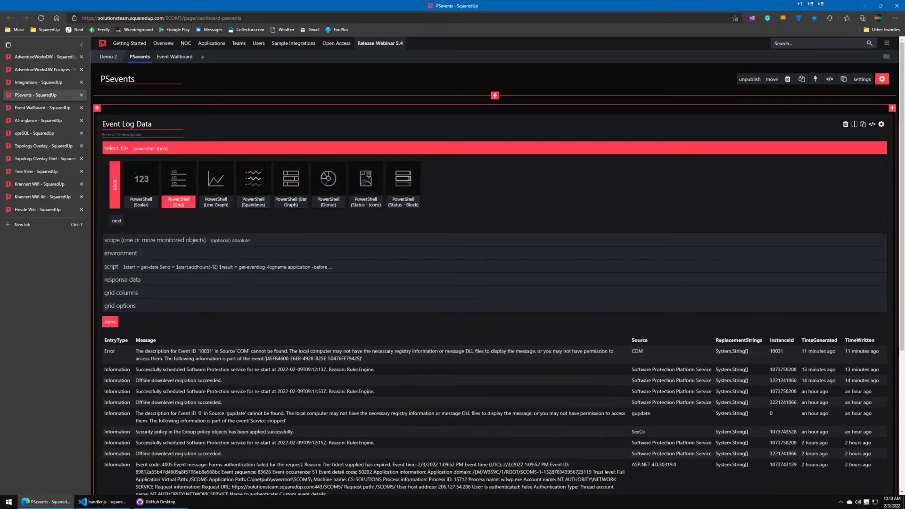
{"action": "left_click", "coordinate": [131, 253]}
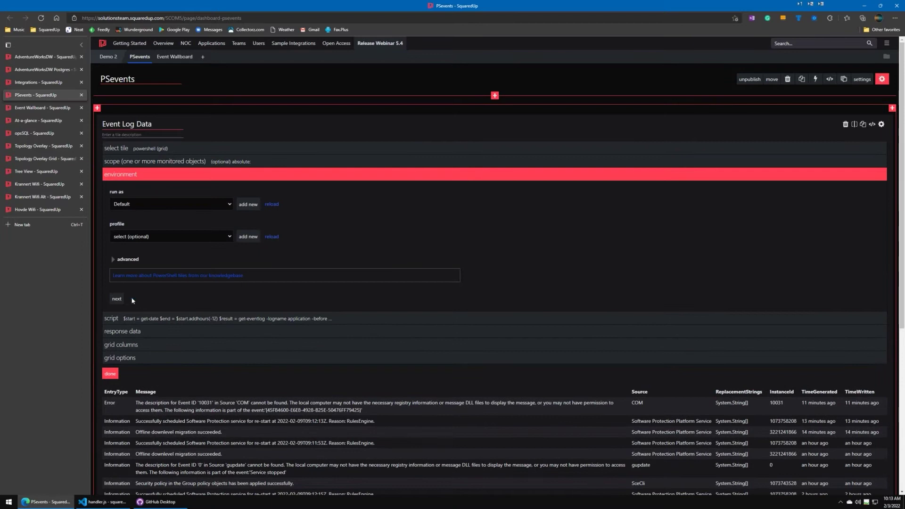
{"action": "left_click", "coordinate": [134, 318]}
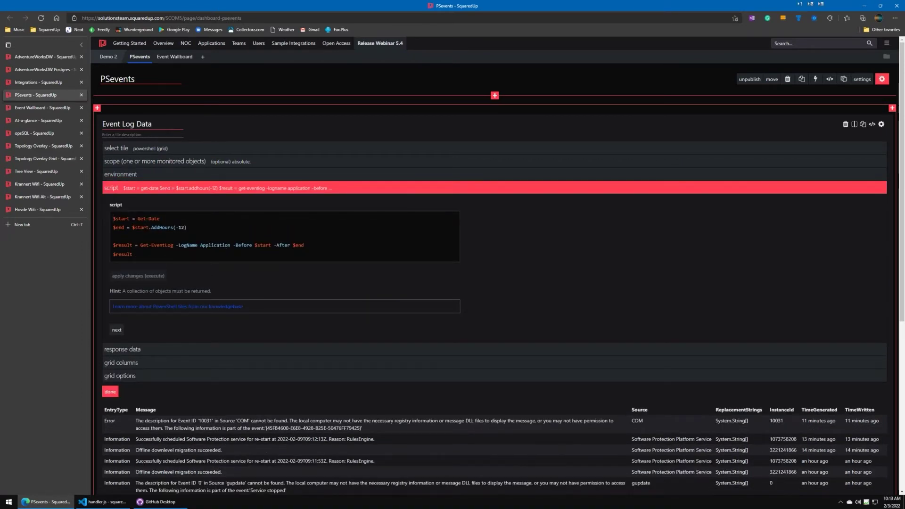
Step: Turn off 'limit number of results displayed' in the grid options and close the tile editor
{"action": "left_click", "coordinate": [113, 254]}
{"action": "scroll", "coordinate": [664, 280], "scroll_direction": "down", "scroll_amount": 4}
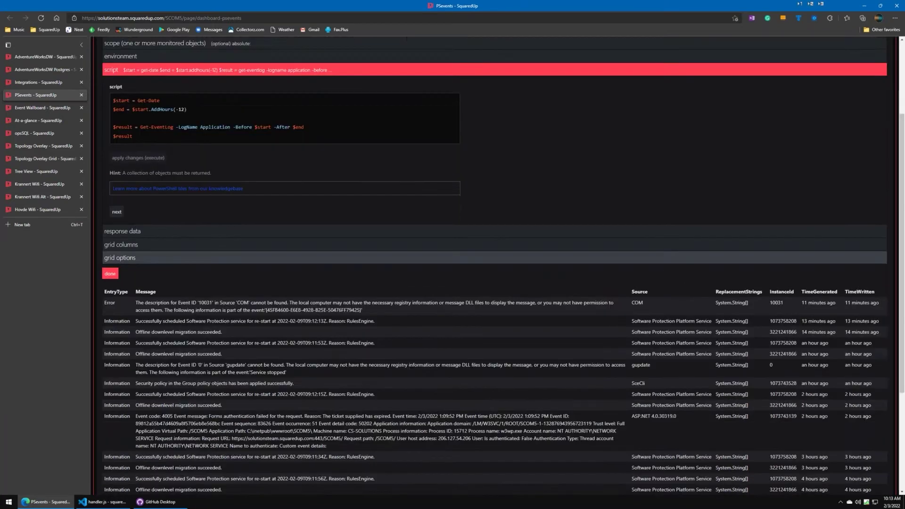
{"action": "scroll", "coordinate": [398, 186], "scroll_direction": "down", "scroll_amount": 1}
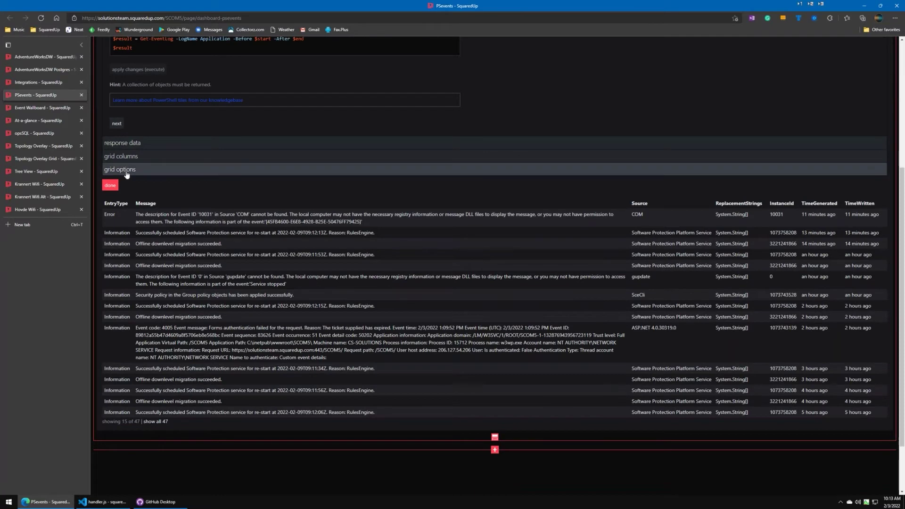
{"action": "left_click", "coordinate": [126, 170]}
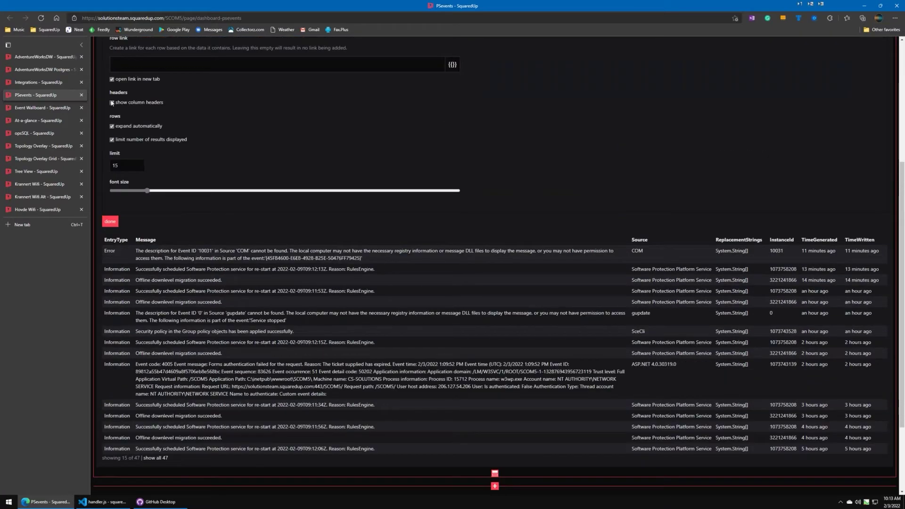
{"action": "left_click", "coordinate": [111, 140]}
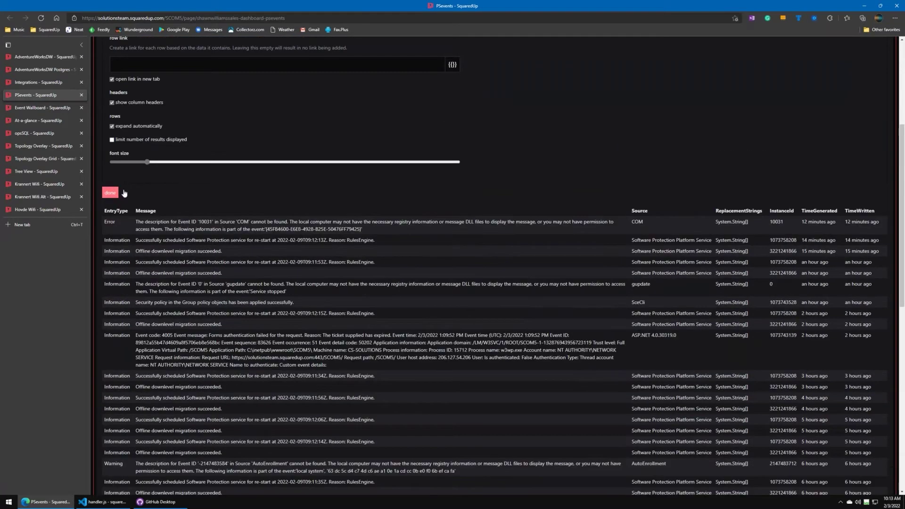
{"action": "left_click", "coordinate": [110, 191]}
{"action": "scroll", "coordinate": [258, 188], "scroll_direction": "up", "scroll_amount": 5}
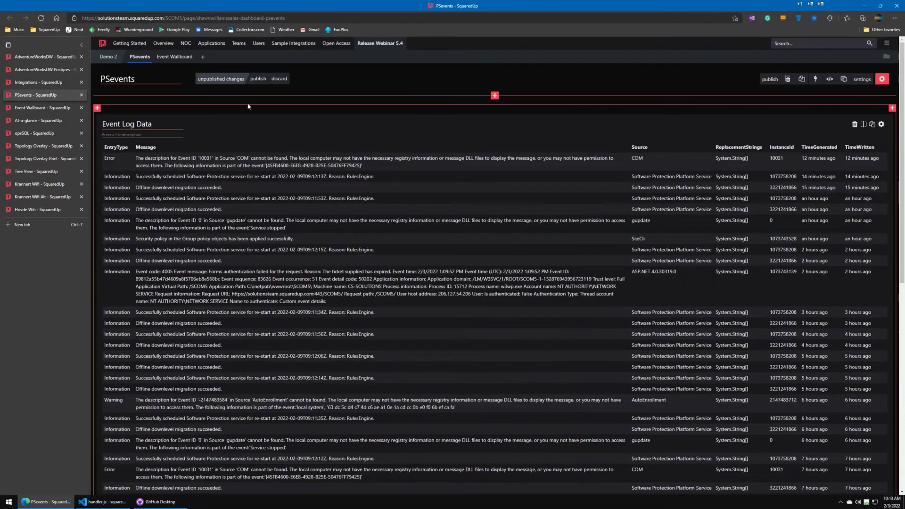
Step: Publish, then re-enable the grid's result limit and set it to 20
{"action": "left_click", "coordinate": [258, 79]}
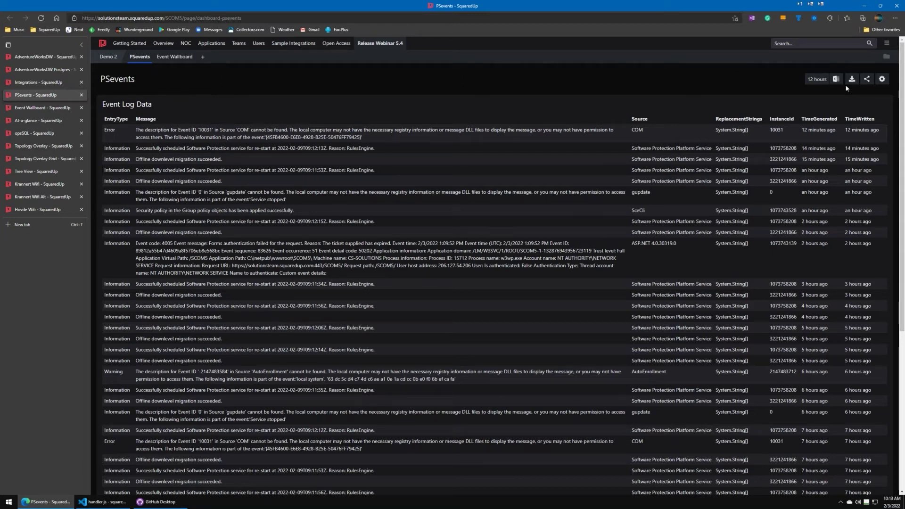
{"action": "left_click", "coordinate": [882, 79]}
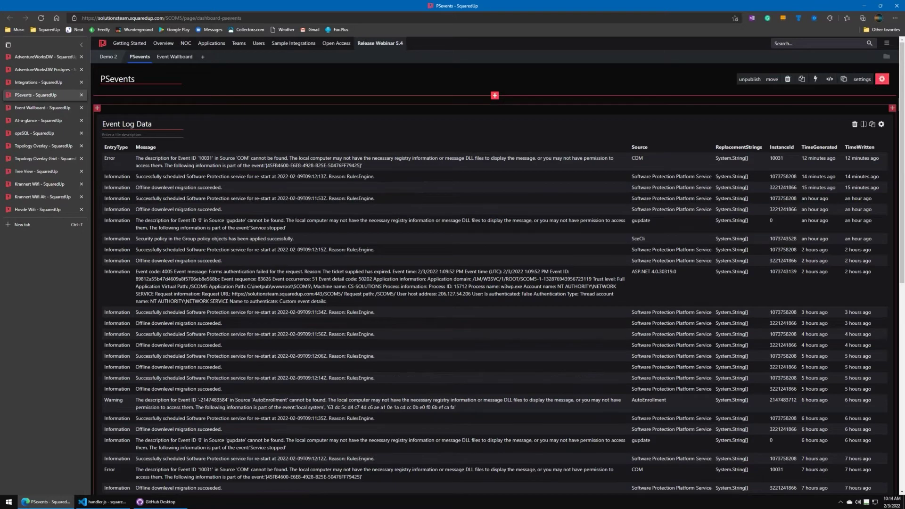
{"action": "left_click", "coordinate": [881, 124]}
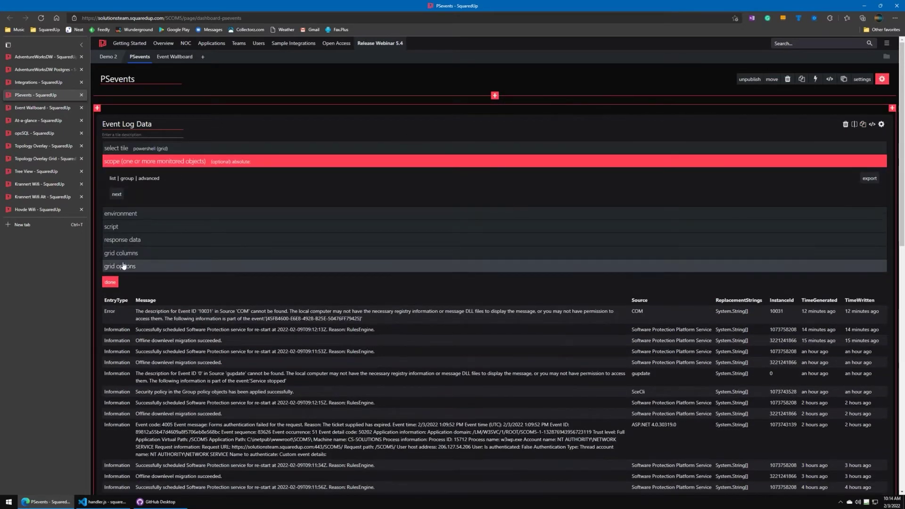
{"action": "left_click", "coordinate": [119, 260]}
{"action": "left_click", "coordinate": [113, 346]}
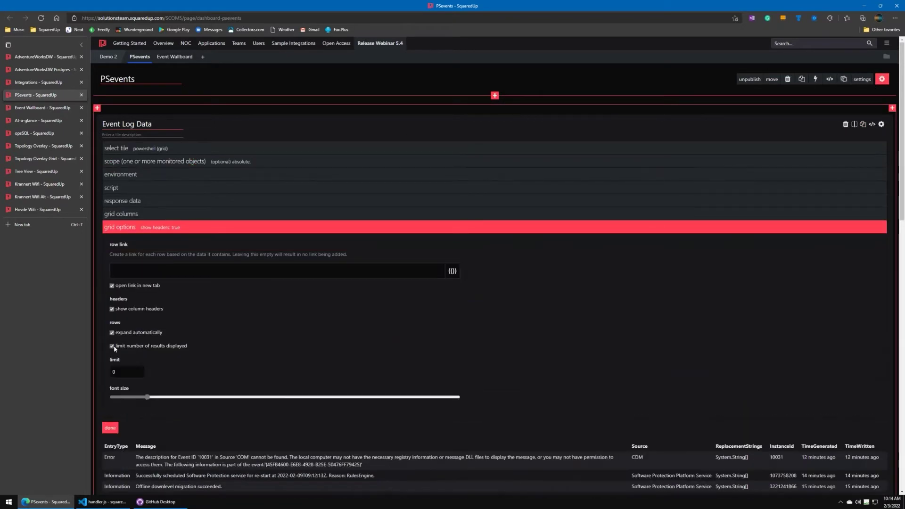
{"action": "double_click", "coordinate": [114, 372]}
{"action": "type", "text": "20"}
{"action": "left_click", "coordinate": [120, 389]}
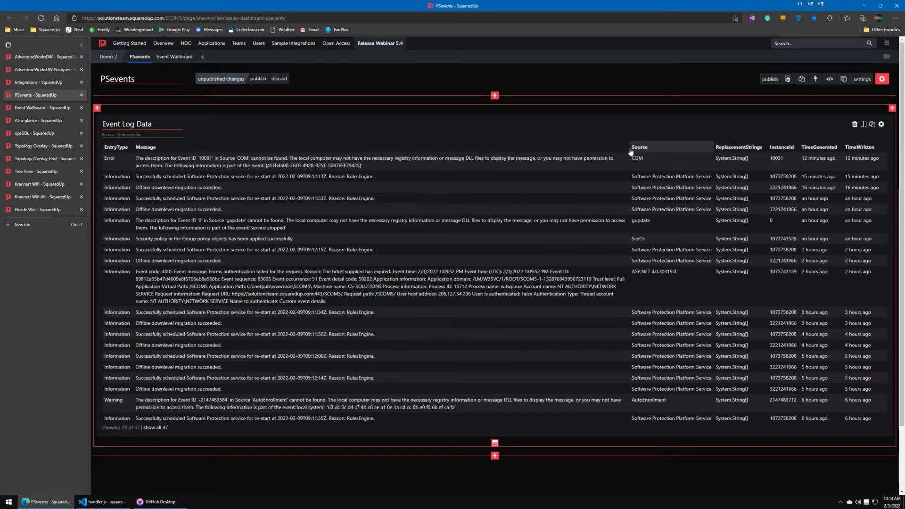
Step: Drag the Message and Source column borders to make both columns narrower
{"action": "left_click_drag", "start_coordinate": [631, 149], "coordinate": [436, 150]}
{"action": "left_click", "coordinate": [881, 124]}
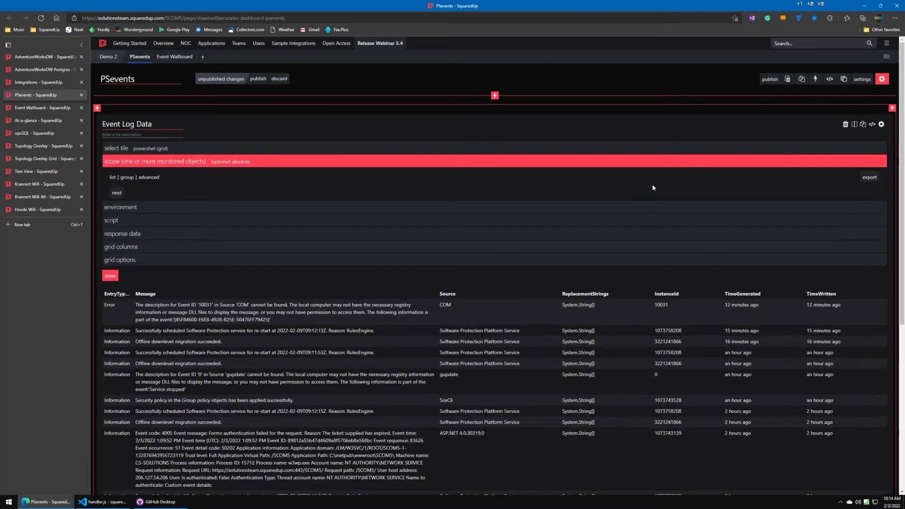
{"action": "scroll", "coordinate": [443, 250], "scroll_direction": "down", "scroll_amount": 1}
{"action": "left_click_drag", "start_coordinate": [438, 232], "coordinate": [369, 232]}
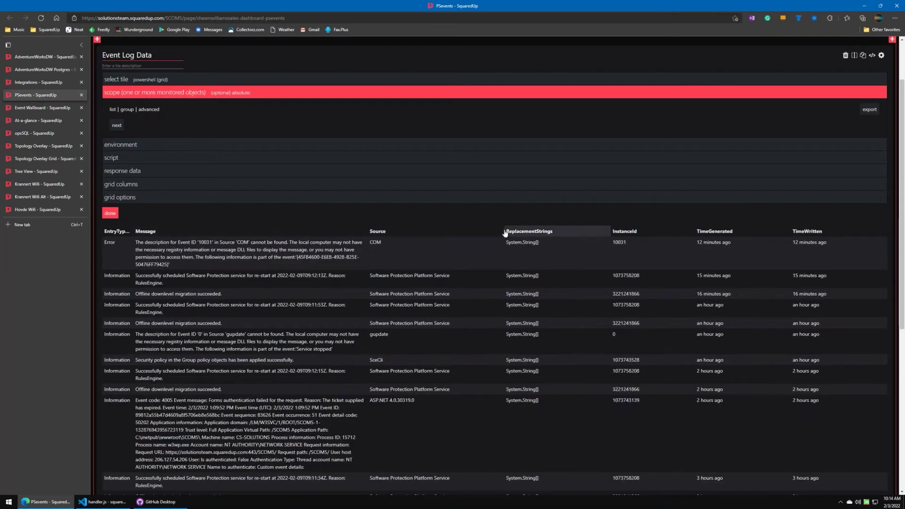
{"action": "left_click_drag", "start_coordinate": [503, 232], "coordinate": [466, 232]}
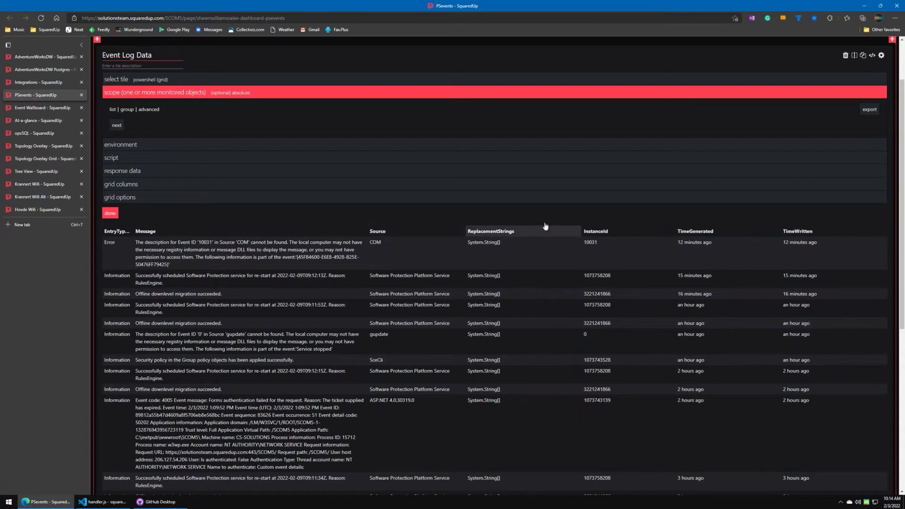
Step: Finish the tile edit, publish PSevents, and come back from the Open Access page
{"action": "left_click", "coordinate": [115, 215]}
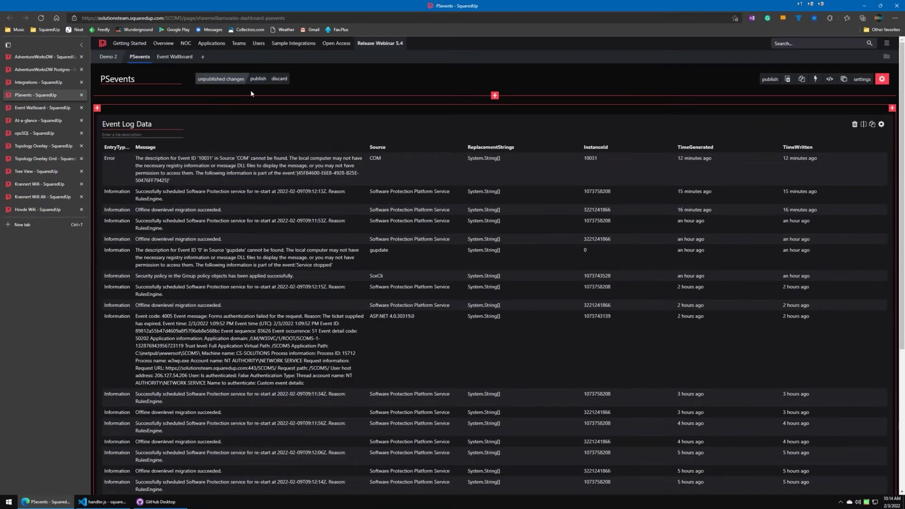
{"action": "left_click", "coordinate": [258, 79]}
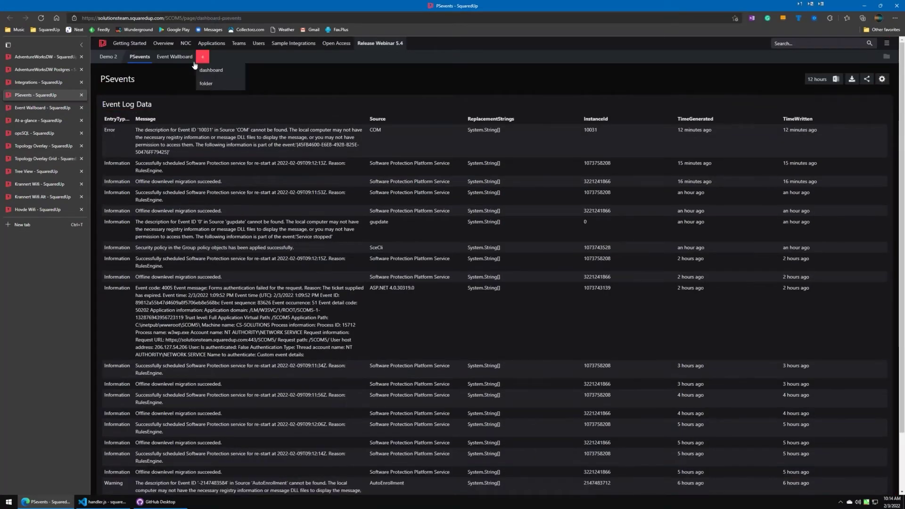
{"action": "left_click", "coordinate": [333, 43]}
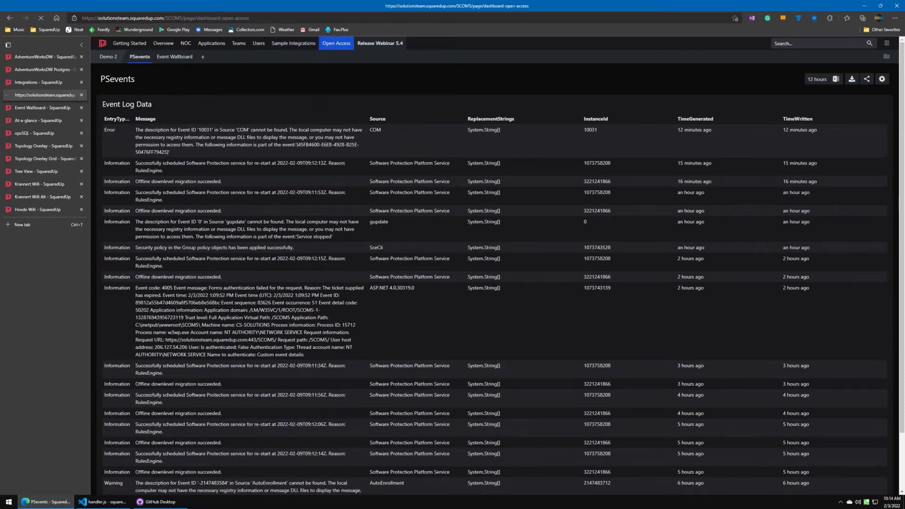
{"action": "mouse_move", "coordinate": [368, 49]}
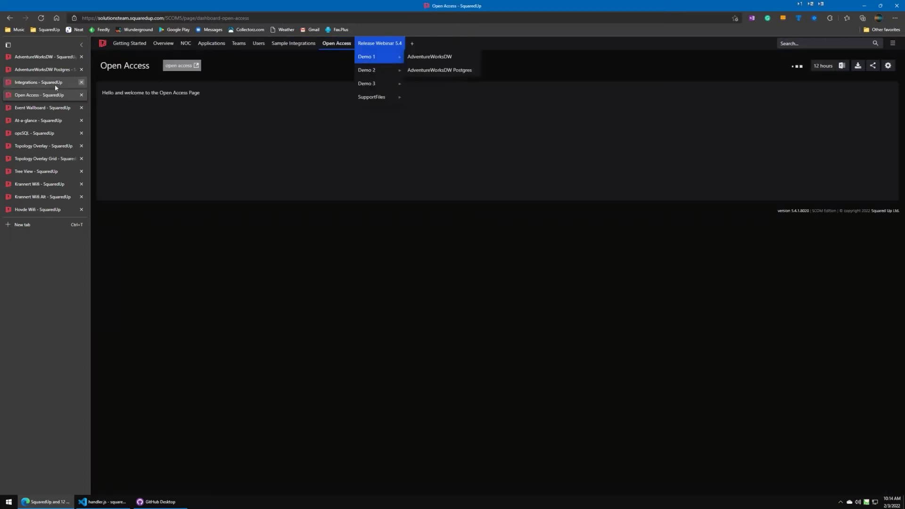
{"action": "left_click", "coordinate": [10, 18]}
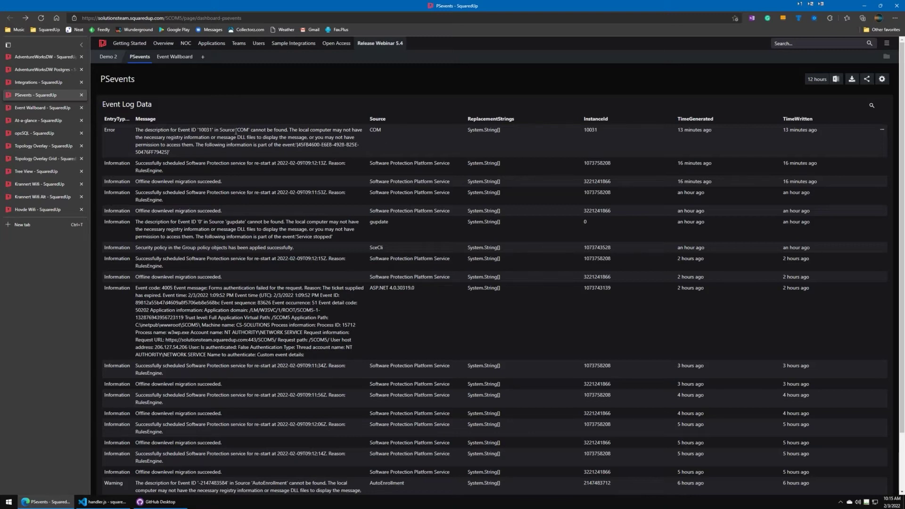
{"action": "left_click", "coordinate": [881, 80]}
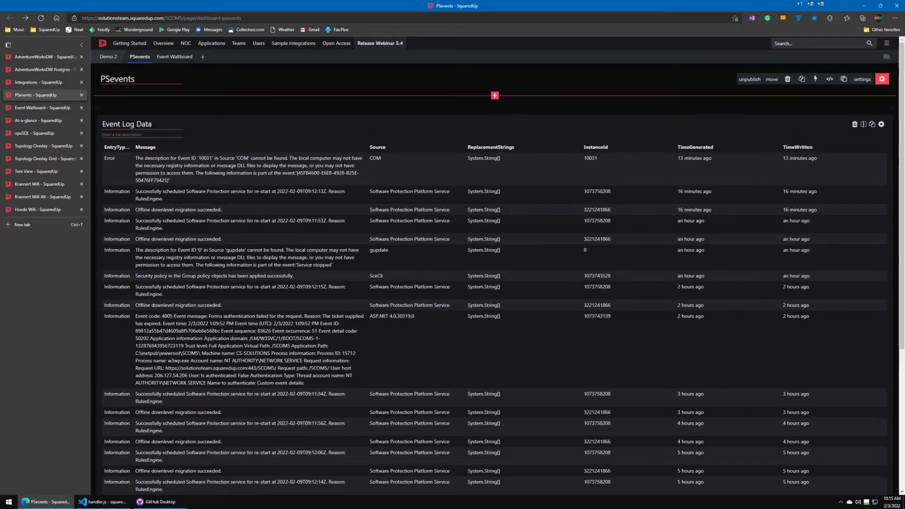
{"action": "left_click", "coordinate": [882, 79]}
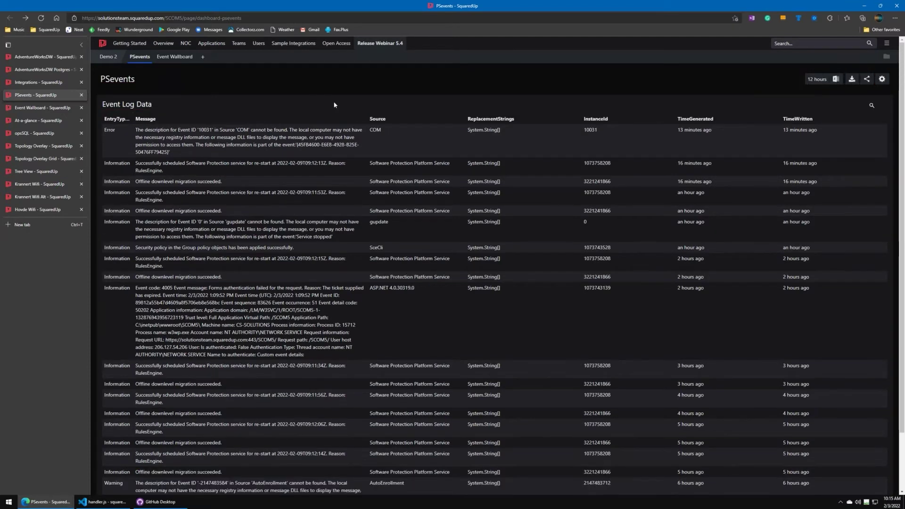
{"action": "left_click", "coordinate": [316, 122]}
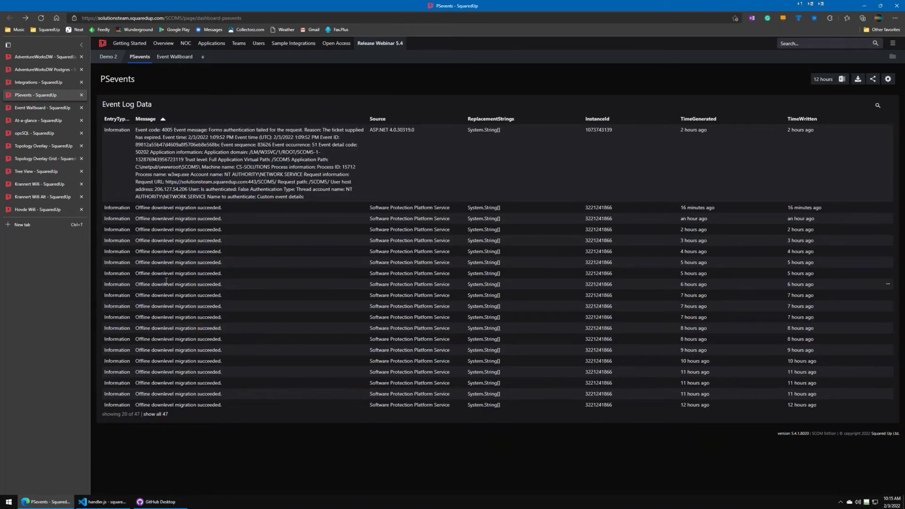
{"action": "left_click", "coordinate": [877, 105]}
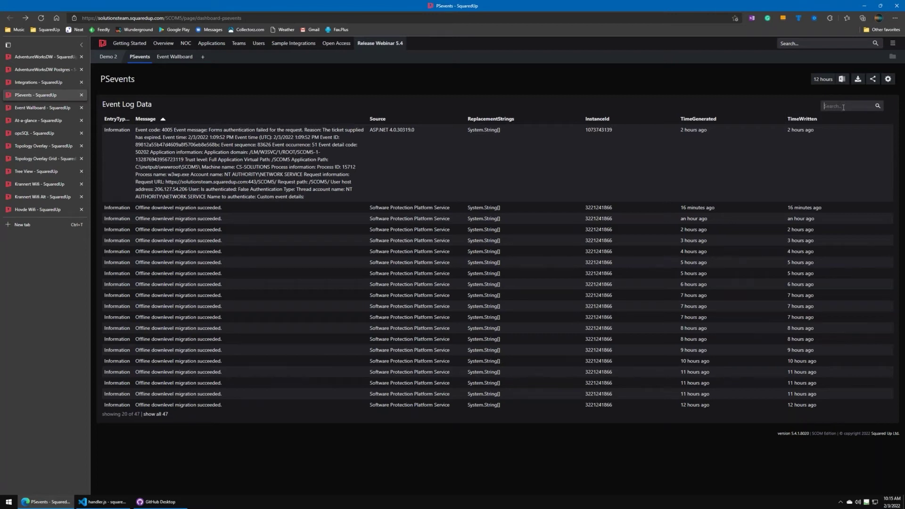
{"action": "type", "text": "event code"}
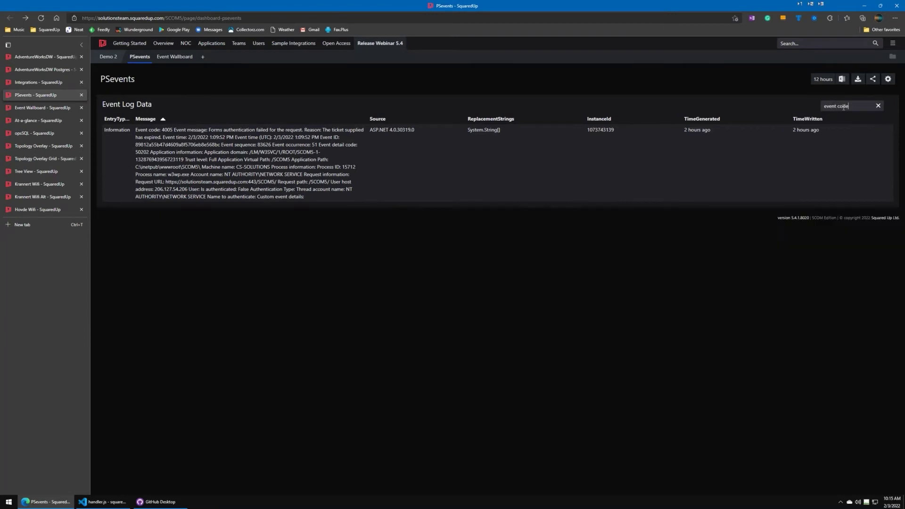
{"action": "triple_click", "coordinate": [843, 107]}
{"action": "type", "text": "4005"}
{"action": "key", "text": "BackSpace"}
{"action": "key", "text": "BackSpace"}
{"action": "key", "text": "BackSpace"}
{"action": "key", "text": "BackSpace"}
{"action": "type", "text": "offline"}
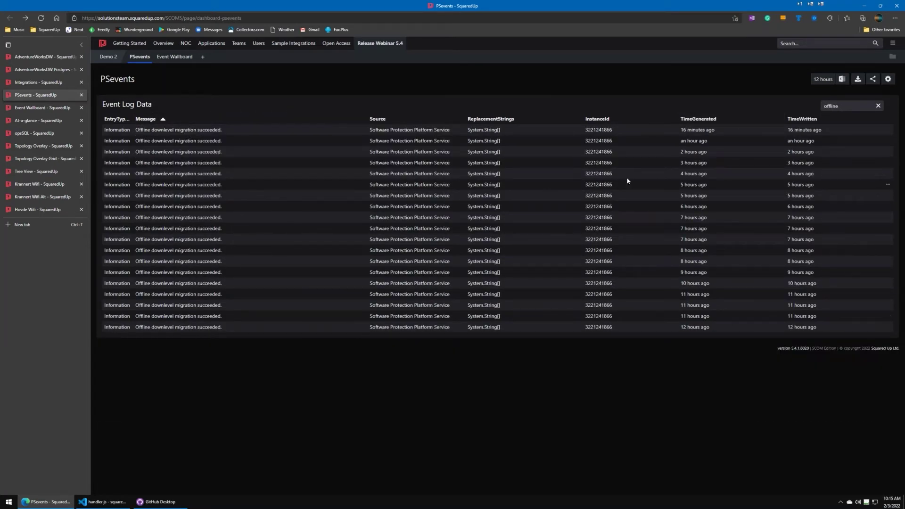
{"action": "double_click", "coordinate": [842, 104]}
{"action": "key", "text": "BackSpace"}
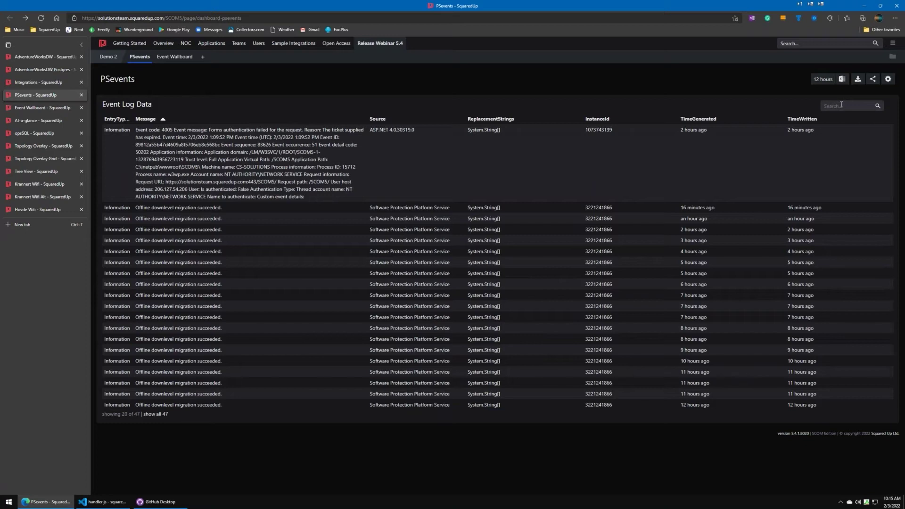
{"action": "left_click", "coordinate": [311, 121]}
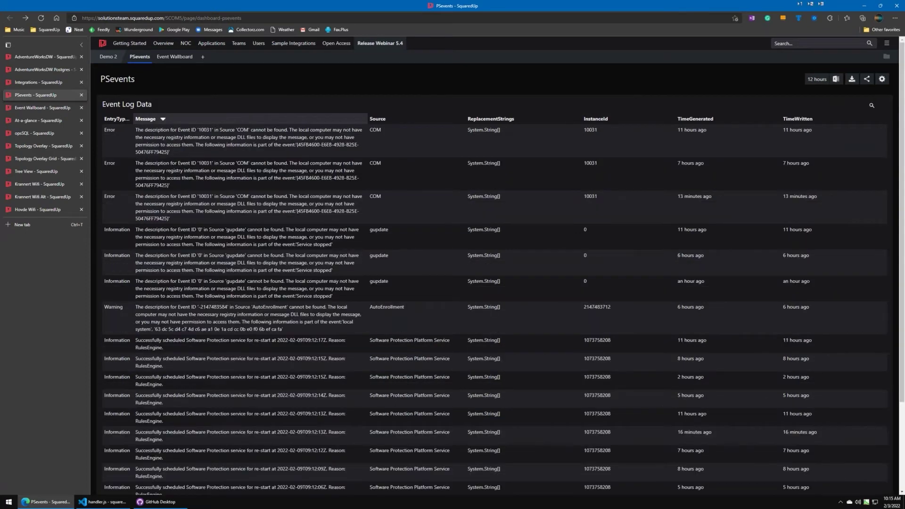
{"action": "left_click", "coordinate": [871, 105]}
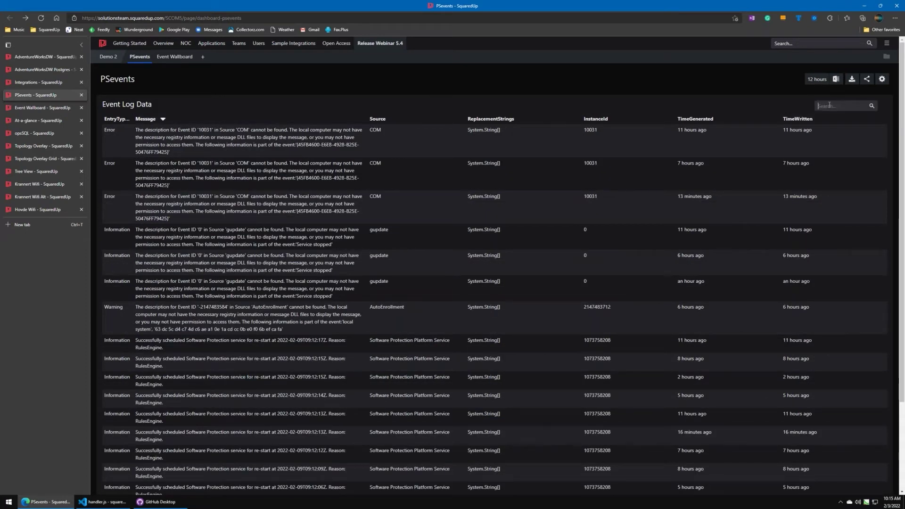
{"action": "type", "text": "infor"}
{"action": "key", "text": "BackSpace"}
{"action": "key", "text": "BackSpace"}
{"action": "type", "text": "o"}
{"action": "key", "text": "BackSpace"}
{"action": "key", "text": "BackSpace"}
{"action": "key", "text": "BackSpace"}
{"action": "key", "text": "BackSpace"}
{"action": "type", "text": "succ"}
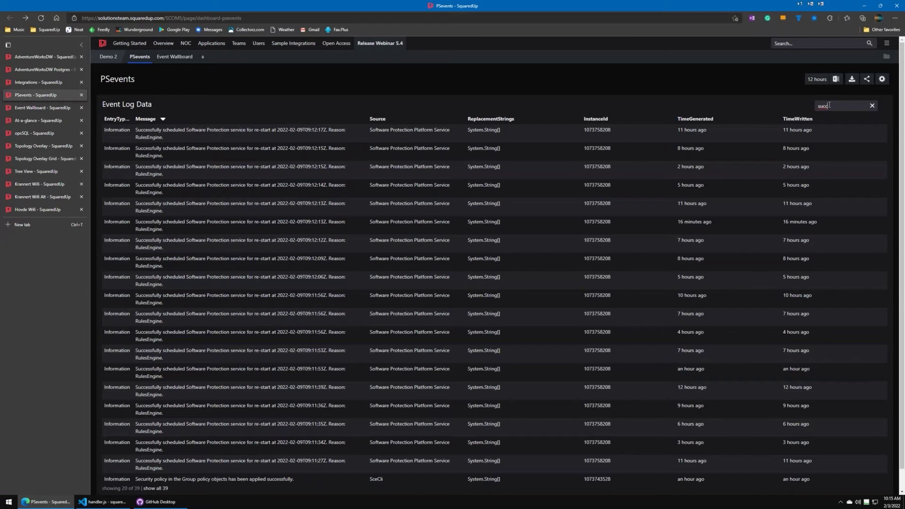
{"action": "scroll", "coordinate": [758, 188], "scroll_direction": "down", "scroll_amount": 1}
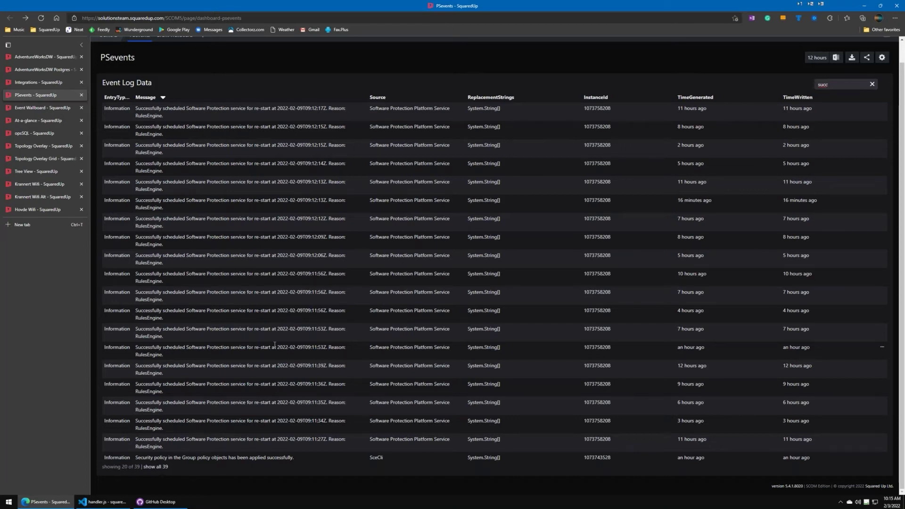
{"action": "scroll", "coordinate": [835, 104], "scroll_direction": "up", "scroll_amount": 1}
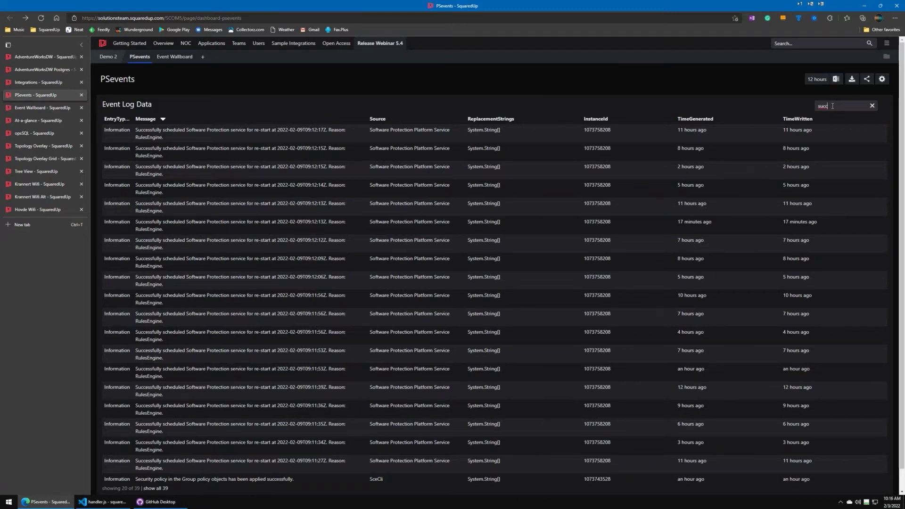
{"action": "left_click", "coordinate": [872, 105]}
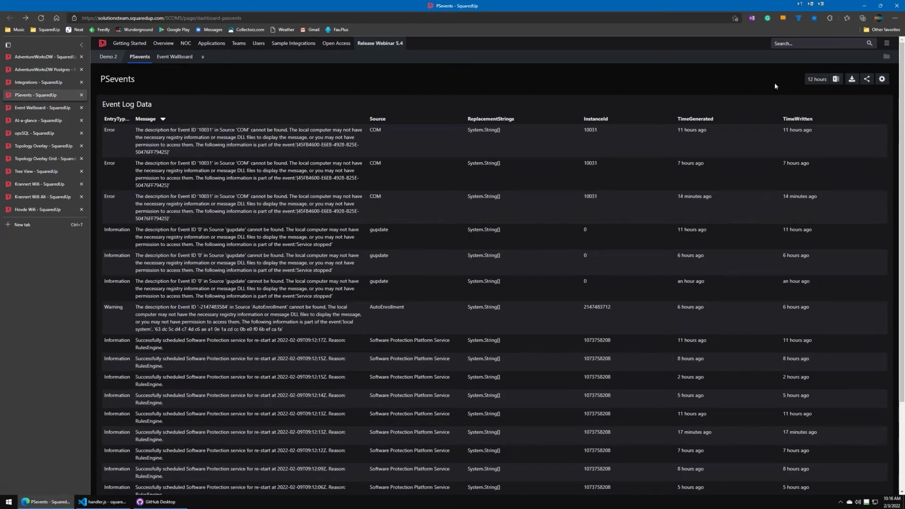
Step: Switch to the Event Wallboard dashboard and put it into edit mode
{"action": "left_click", "coordinate": [41, 108]}
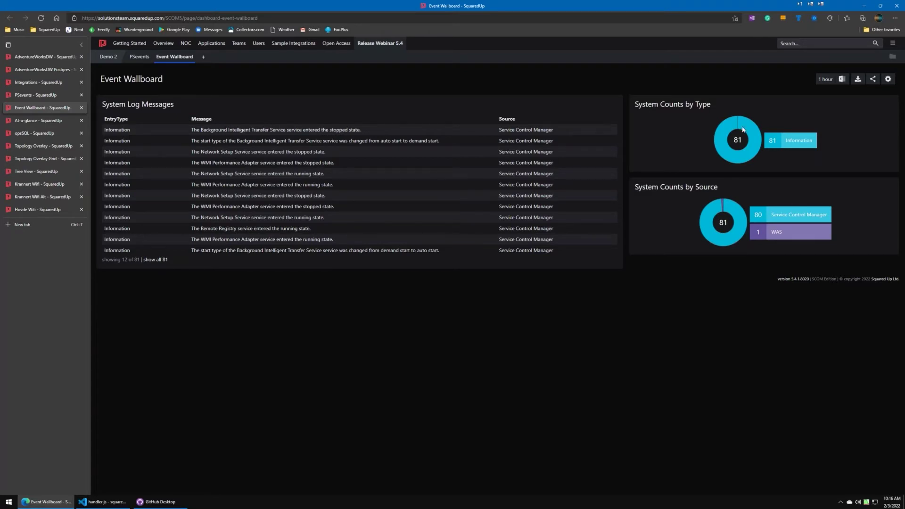
{"action": "left_click", "coordinate": [888, 79]}
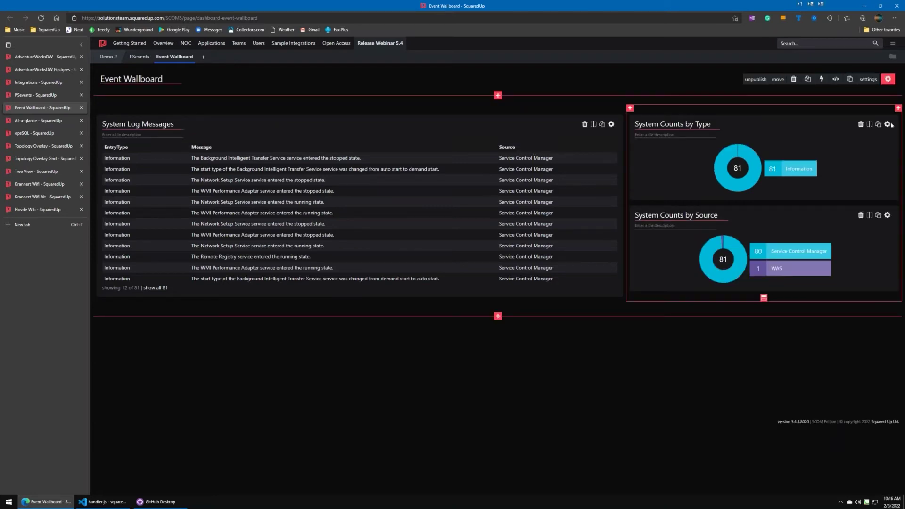
Step: Set the System Counts by Type donut to fill size mode with a much larger legend
{"action": "left_click", "coordinate": [888, 125]}
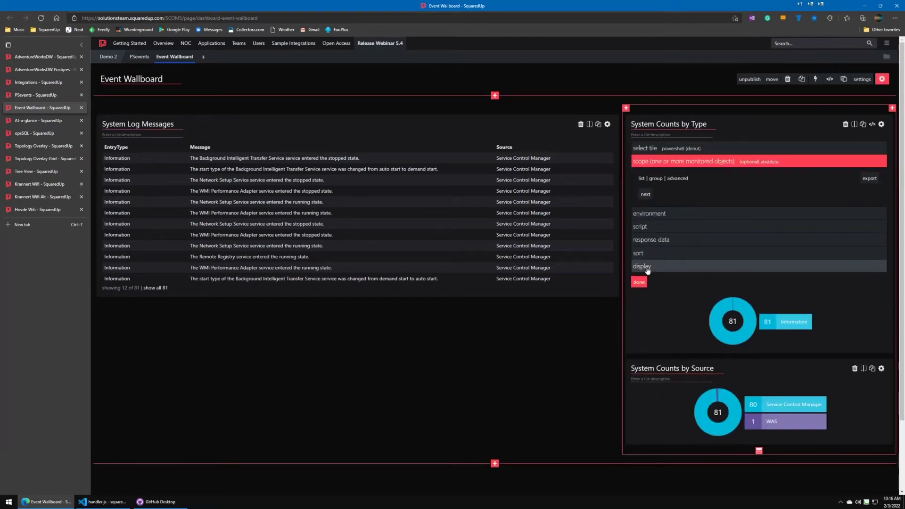
{"action": "left_click", "coordinate": [647, 266]}
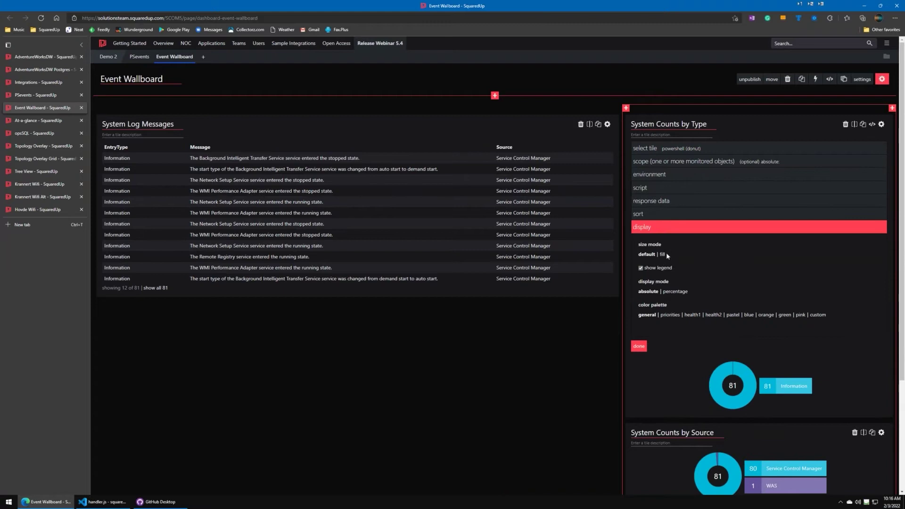
{"action": "left_click", "coordinate": [662, 254]}
{"action": "left_click_drag", "start_coordinate": [708, 290], "coordinate": [753, 290]}
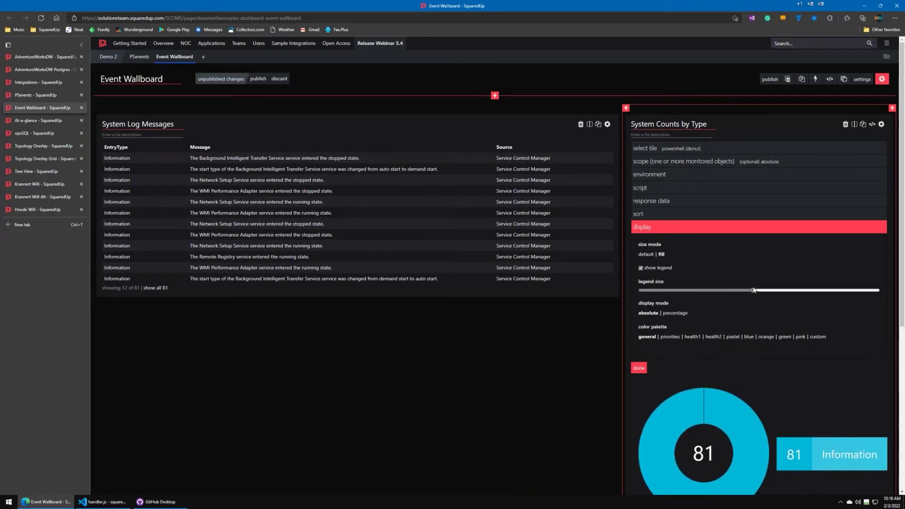
{"action": "left_click", "coordinate": [639, 368]}
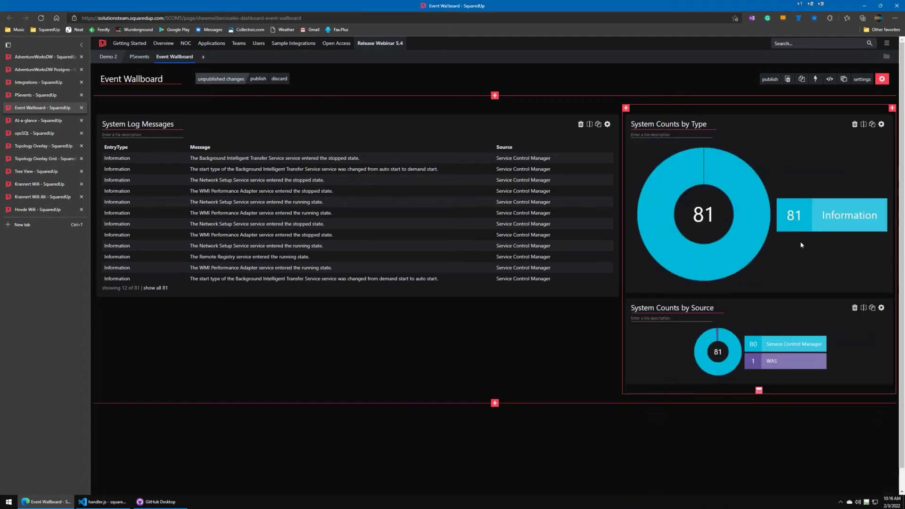
{"action": "left_click", "coordinate": [608, 125]}
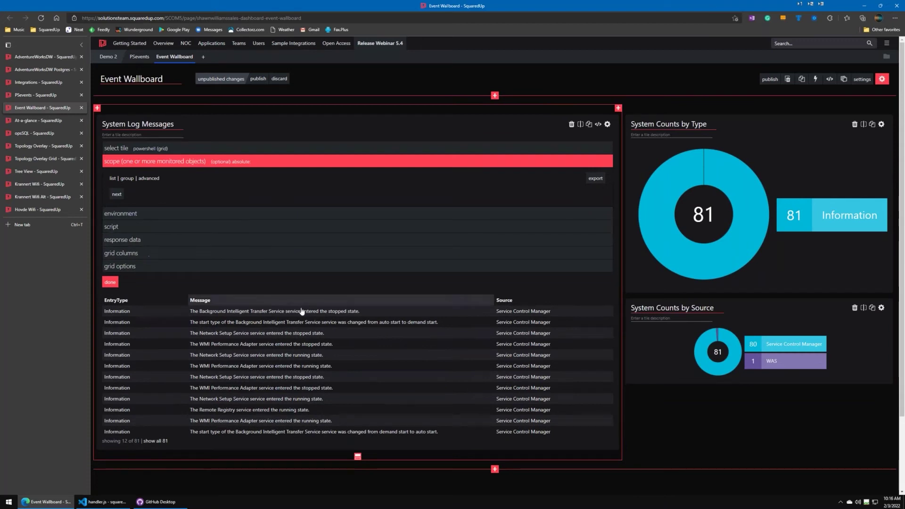
Step: Make the log grid expand automatically with a larger font, then publish the Event Wallboard
{"action": "left_click", "coordinate": [188, 266]}
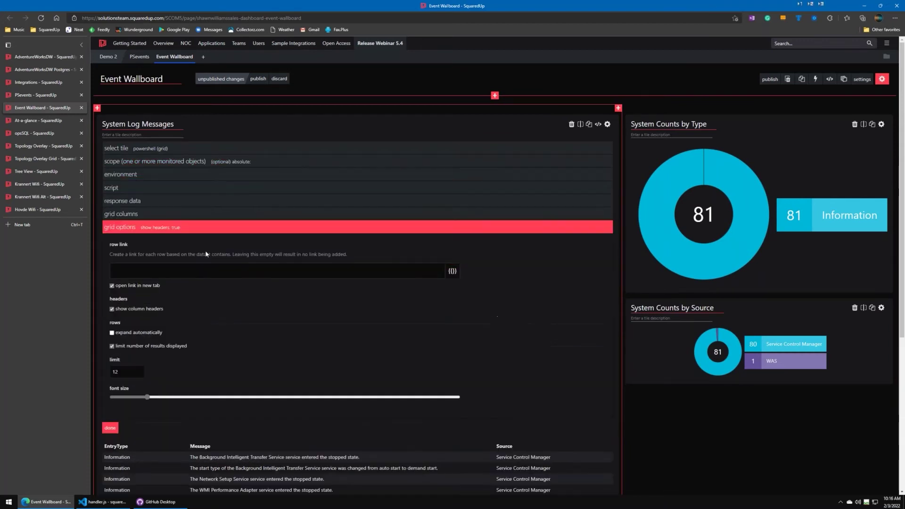
{"action": "scroll", "coordinate": [180, 289], "scroll_direction": "down", "scroll_amount": 2}
{"action": "left_click", "coordinate": [112, 264]}
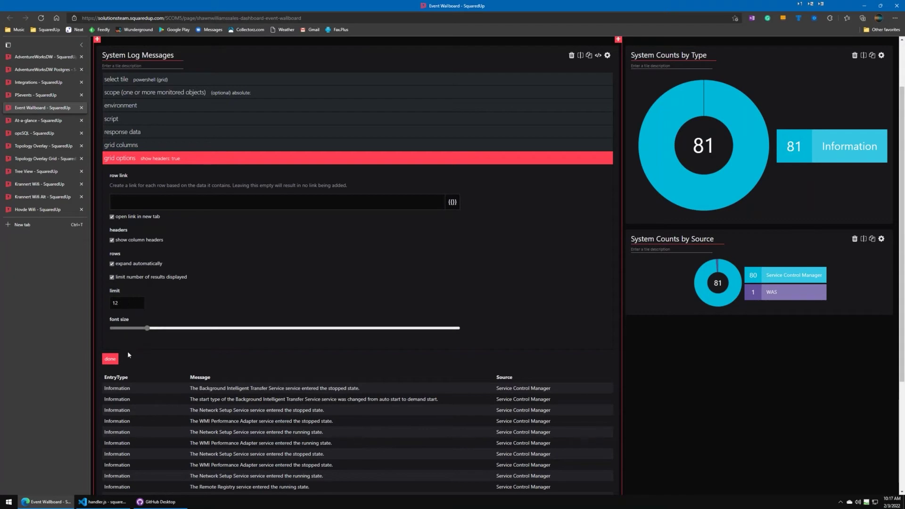
{"action": "left_click_drag", "start_coordinate": [146, 327], "coordinate": [268, 329]}
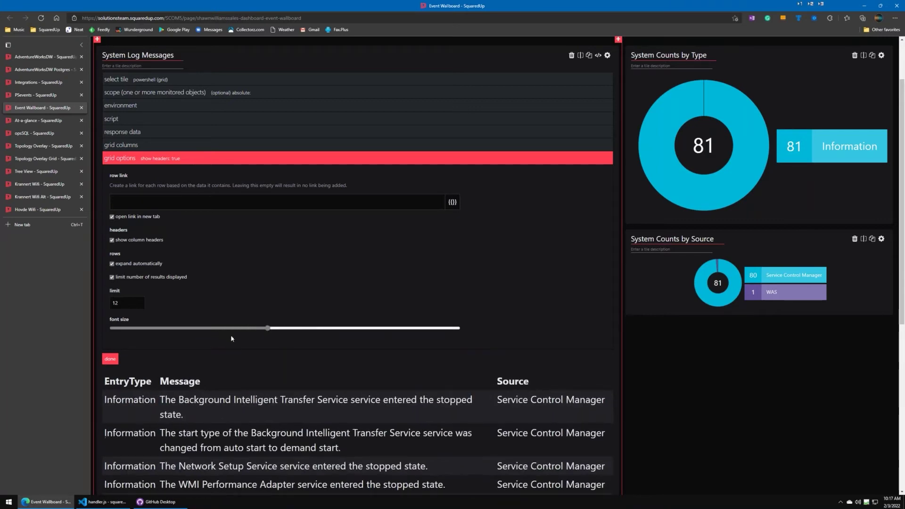
{"action": "left_click", "coordinate": [110, 358]}
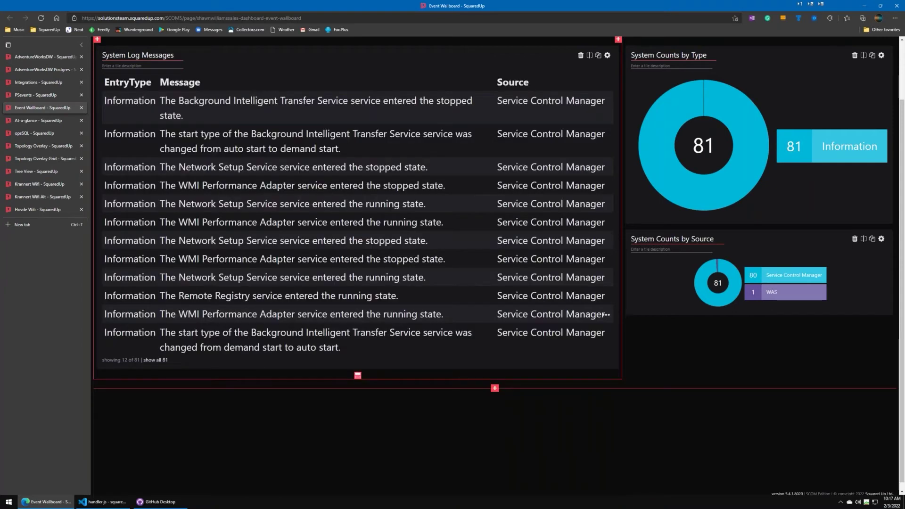
{"action": "left_click", "coordinate": [266, 79]}
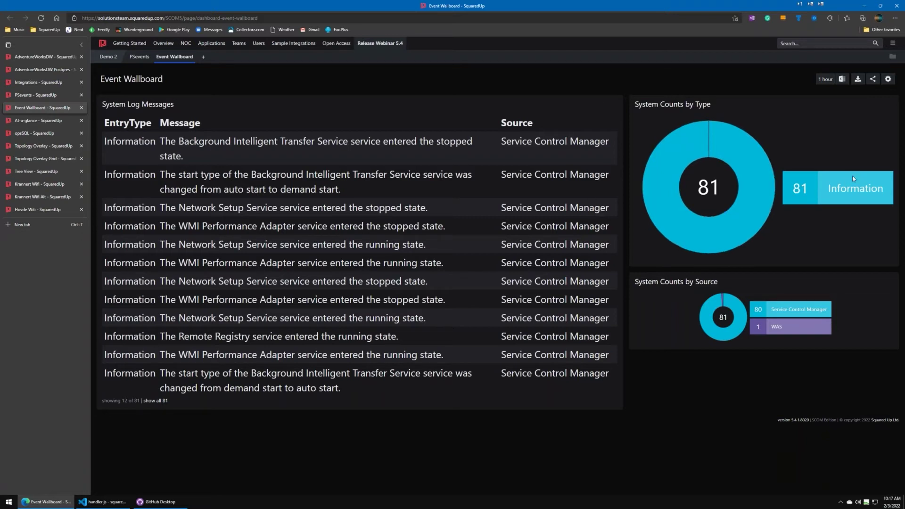
{"action": "left_click", "coordinate": [888, 79]}
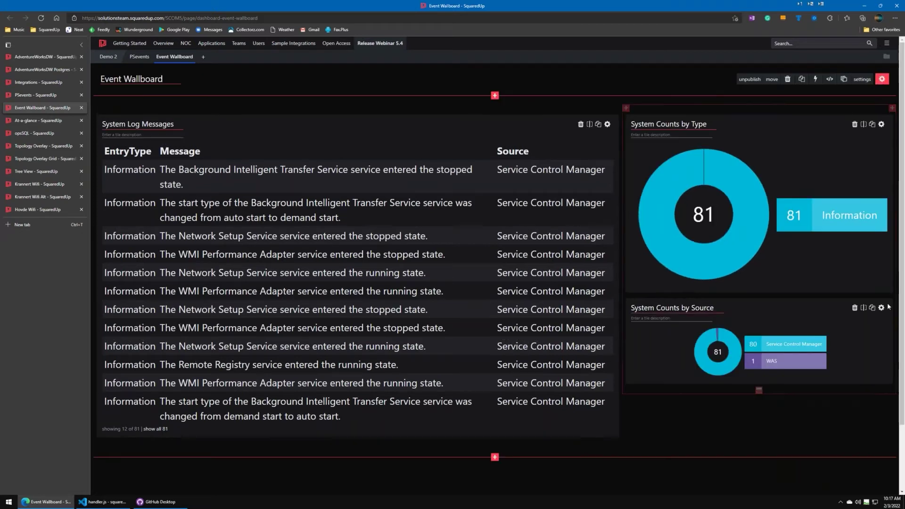
Step: Make the System Counts by Source donut fill its tile with an enlarged legend, then publish the dashboard
{"action": "left_click", "coordinate": [881, 308]}
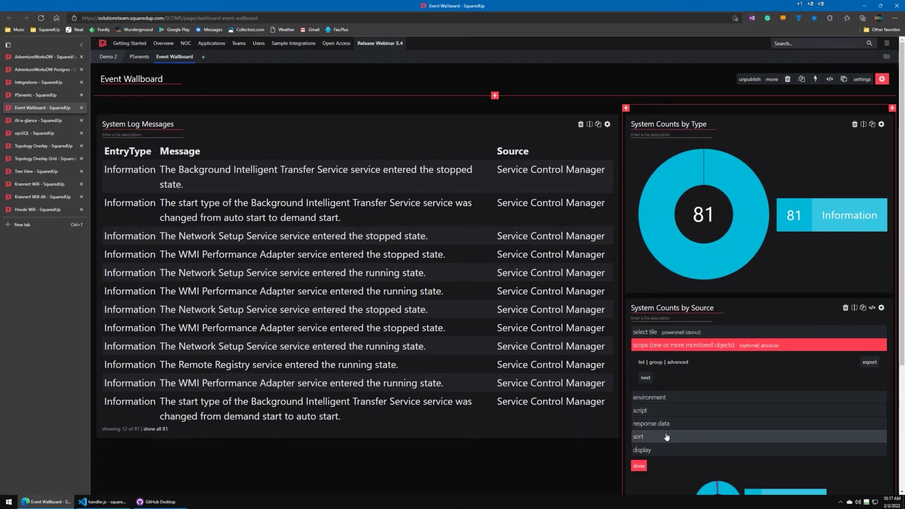
{"action": "left_click", "coordinate": [668, 449]}
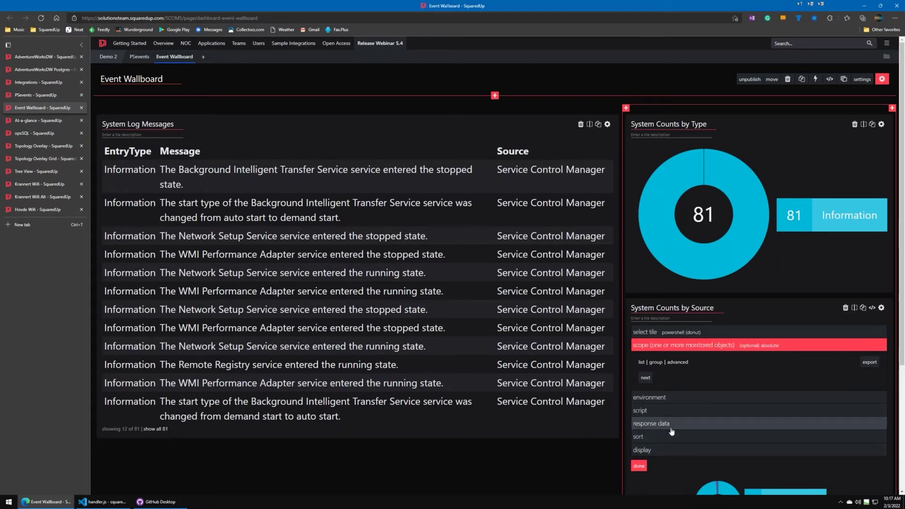
{"action": "scroll", "coordinate": [698, 409], "scroll_direction": "down", "scroll_amount": 1}
{"action": "scroll", "coordinate": [698, 384], "scroll_direction": "down", "scroll_amount": 1}
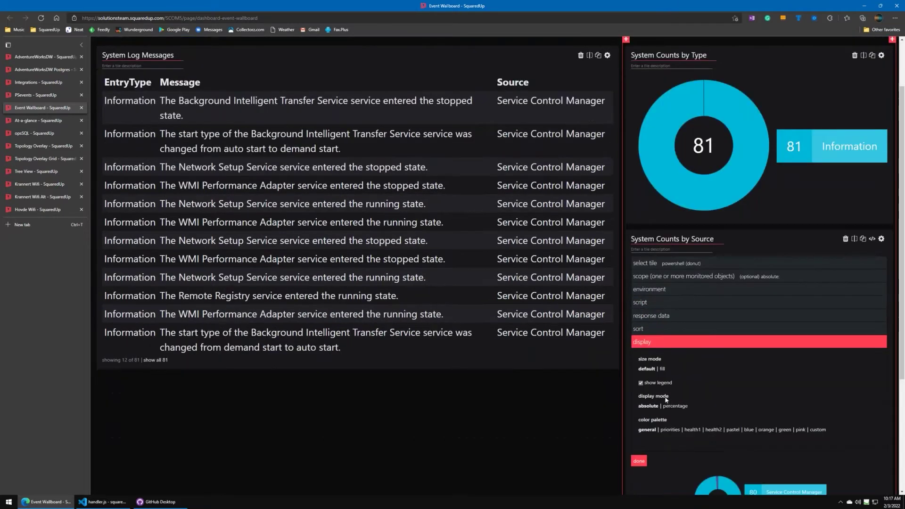
{"action": "left_click", "coordinate": [661, 369]}
{"action": "left_click_drag", "start_coordinate": [661, 406], "coordinate": [699, 408]}
{"action": "scroll", "coordinate": [700, 341], "scroll_direction": "down", "scroll_amount": 2}
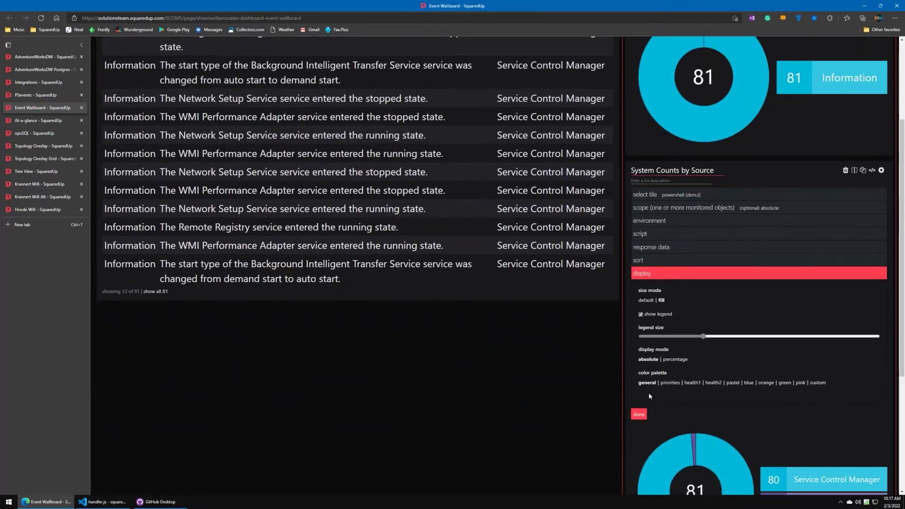
{"action": "left_click", "coordinate": [639, 415]}
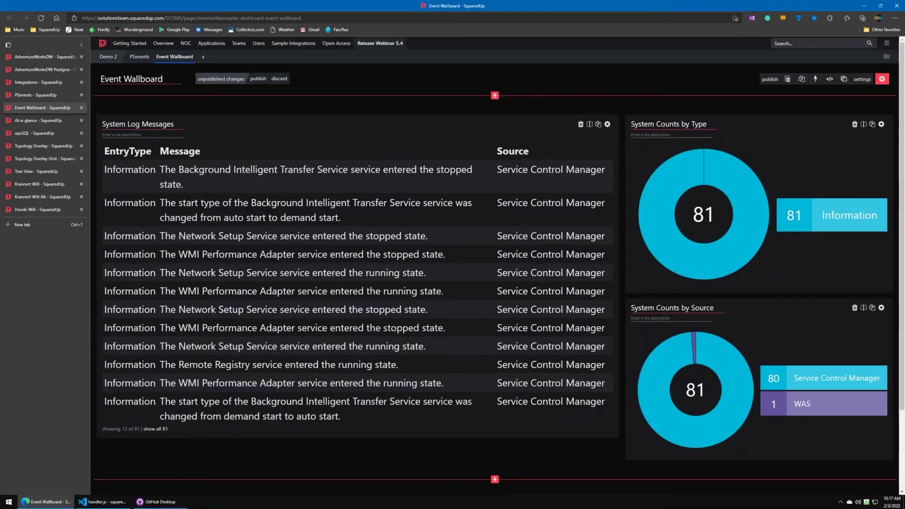
{"action": "left_click", "coordinate": [770, 78]}
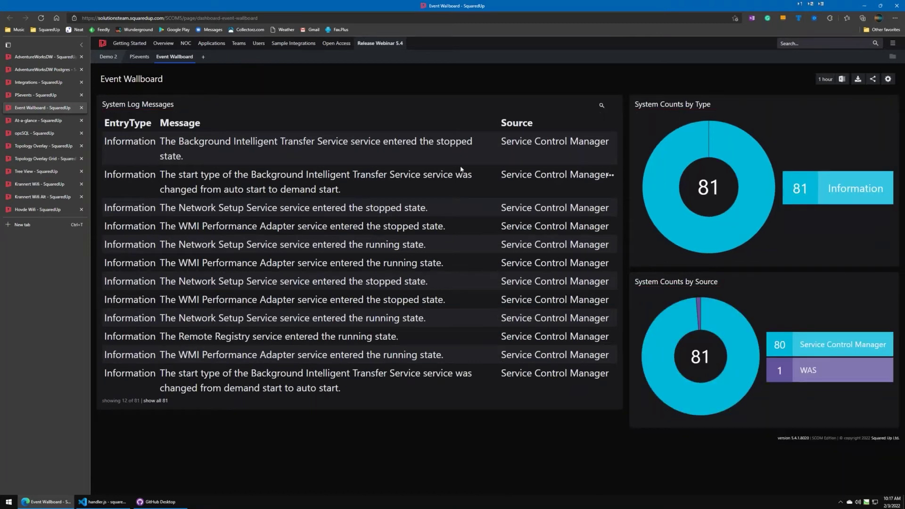
Step: Filter the System Log Messages table by 'network' to show the Network Setup Service events
{"action": "left_click", "coordinate": [602, 107]}
{"action": "type", "text": "network"}
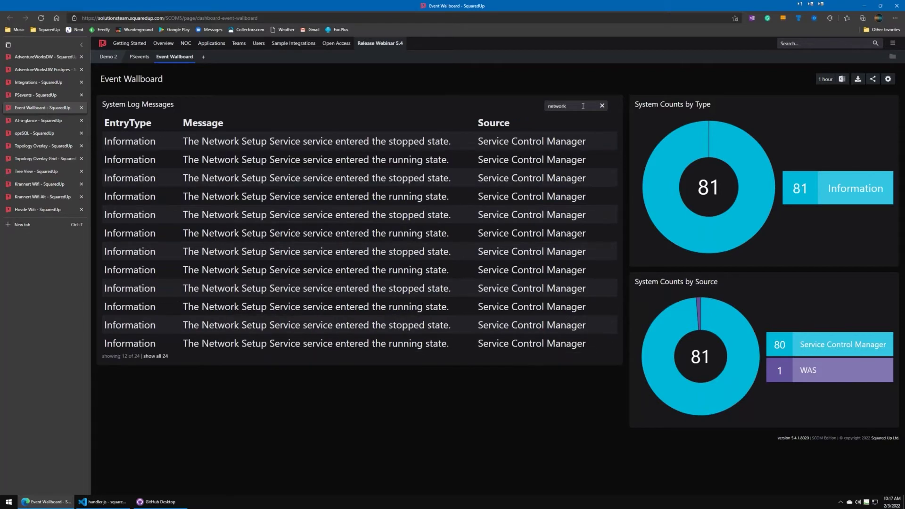
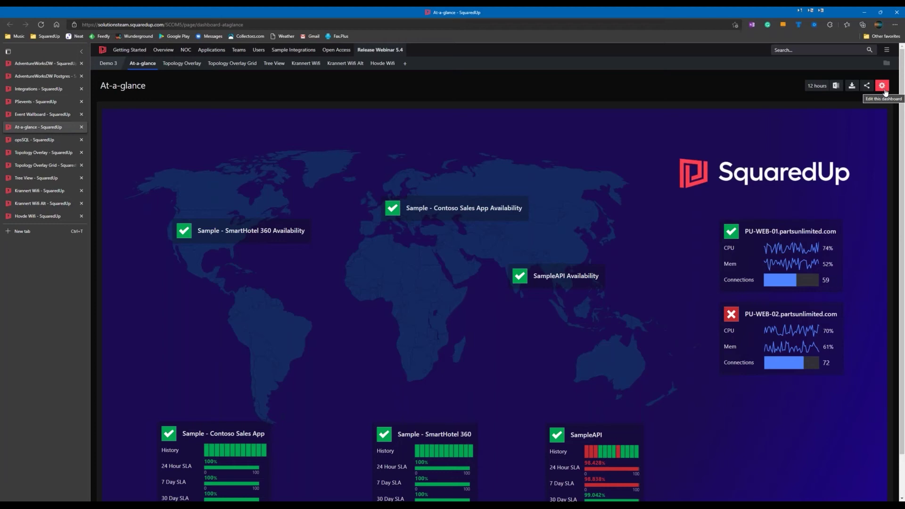
Step: Put the At-a-glance dashboard into edit mode and open the map tile's settings
{"action": "left_click", "coordinate": [883, 89]}
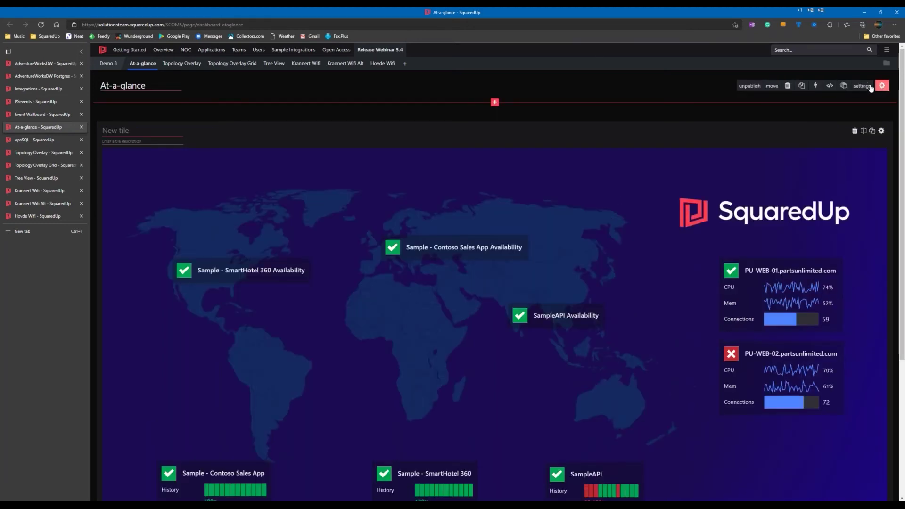
{"action": "left_click", "coordinate": [880, 132]}
{"action": "scroll", "coordinate": [643, 251], "scroll_direction": "down", "scroll_amount": 4}
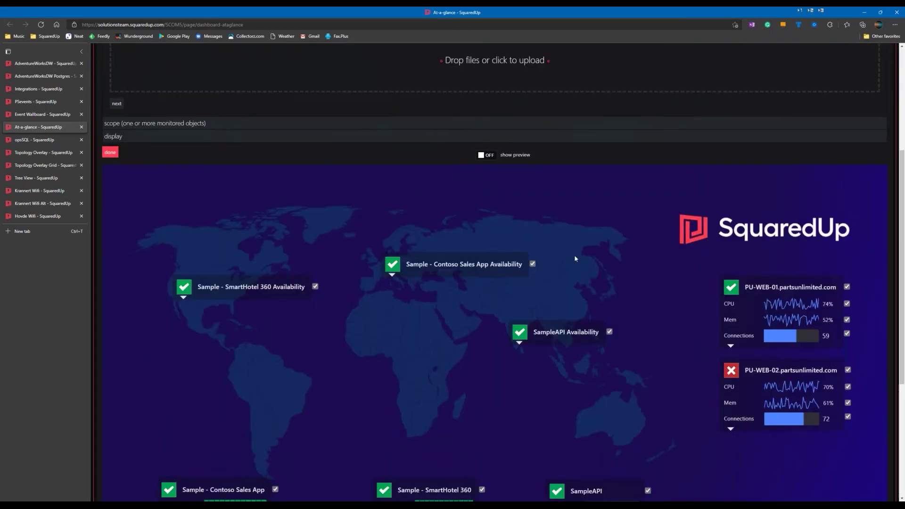
{"action": "scroll", "coordinate": [574, 259], "scroll_direction": "down", "scroll_amount": 2}
Step: Stagger the SampleAPI, SmartHotel 360 and Contoso Sales App cards diagonally, then publish
{"action": "mouse_move", "coordinate": [454, 192]}
{"action": "left_mouse_down"}
{"action": "mouse_move", "coordinate": [478, 171]}
{"action": "mouse_move", "coordinate": [466, 195]}
{"action": "mouse_move", "coordinate": [455, 177]}
{"action": "mouse_move", "coordinate": [457, 194]}
{"action": "mouse_move", "coordinate": [466, 180]}
{"action": "mouse_move", "coordinate": [464, 194]}
{"action": "left_mouse_up"}
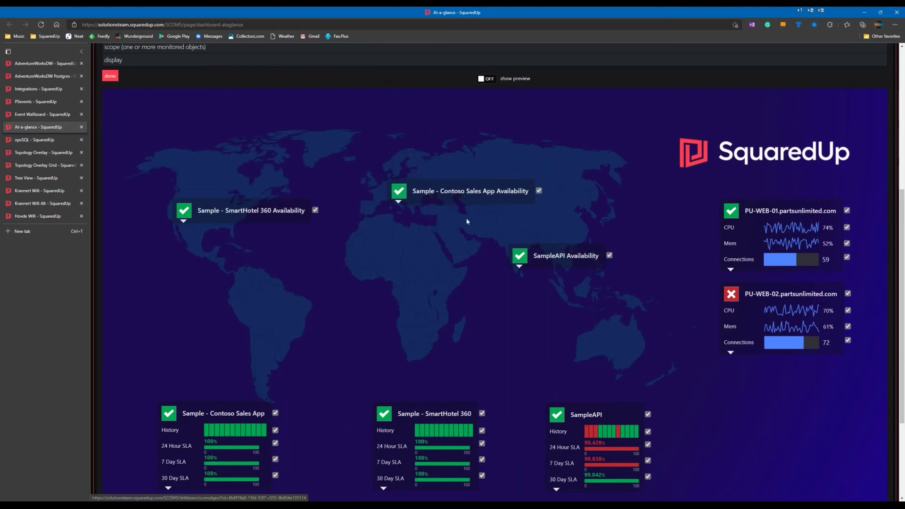
{"action": "scroll", "coordinate": [467, 222], "scroll_direction": "down", "scroll_amount": 4}
{"action": "left_click_drag", "start_coordinate": [456, 266], "coordinate": [437, 264]}
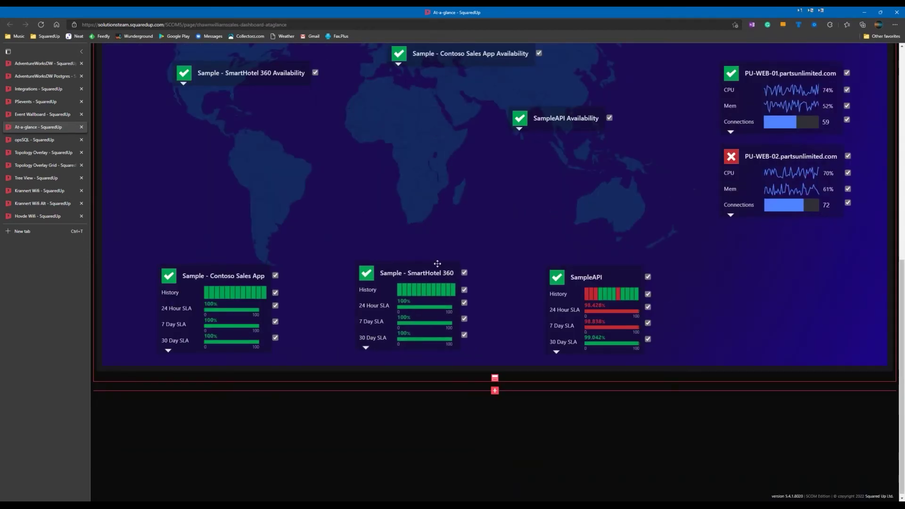
{"action": "left_click_drag", "start_coordinate": [603, 272], "coordinate": [517, 174]}
{"action": "left_click_drag", "start_coordinate": [429, 261], "coordinate": [428, 197]}
{"action": "left_click_drag", "start_coordinate": [226, 270], "coordinate": [289, 231]}
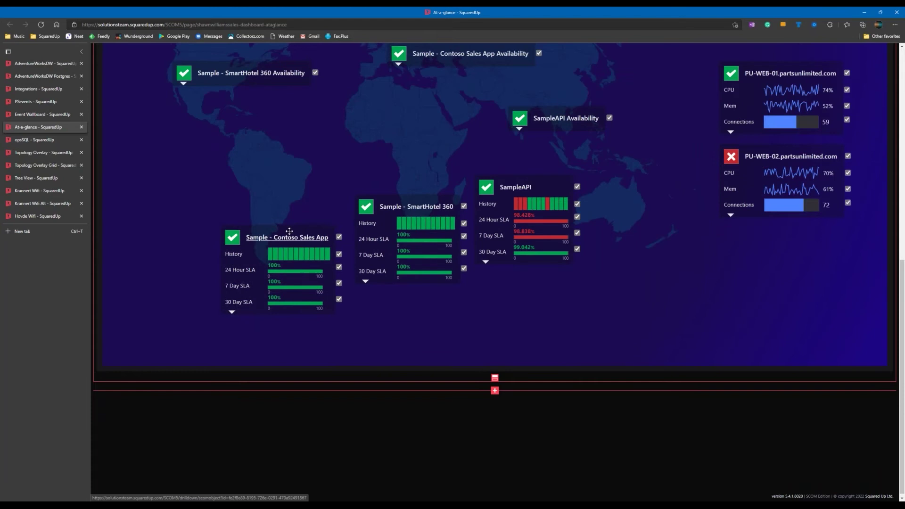
{"action": "scroll", "coordinate": [273, 189], "scroll_direction": "up", "scroll_amount": 8}
{"action": "left_click", "coordinate": [258, 86]}
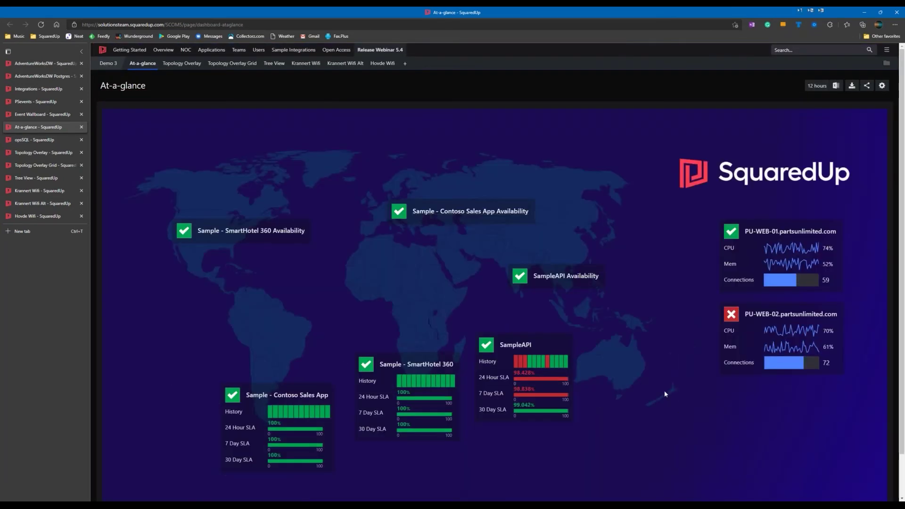
{"action": "scroll", "coordinate": [665, 391], "scroll_direction": "down", "scroll_amount": 1}
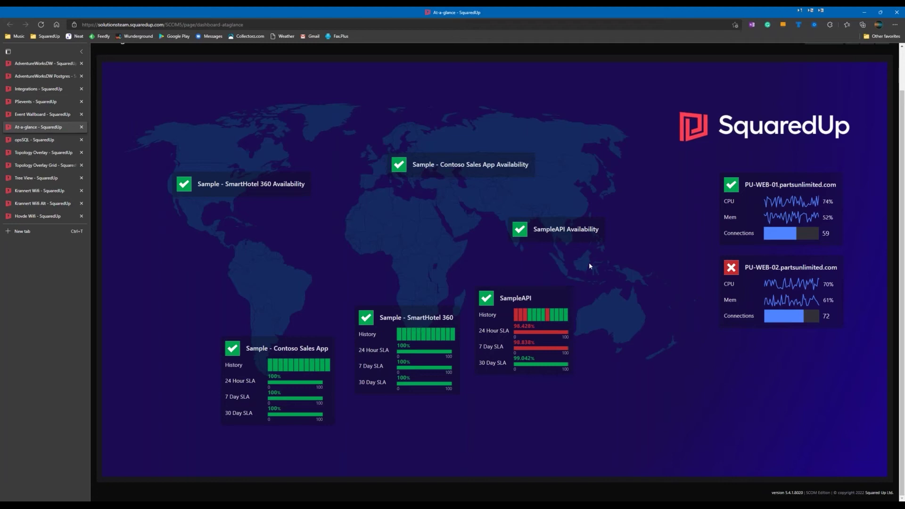
Step: View the opsSQL database dashboard, then switch to the Topology Overlay dashboard
{"action": "left_click", "coordinate": [39, 140]}
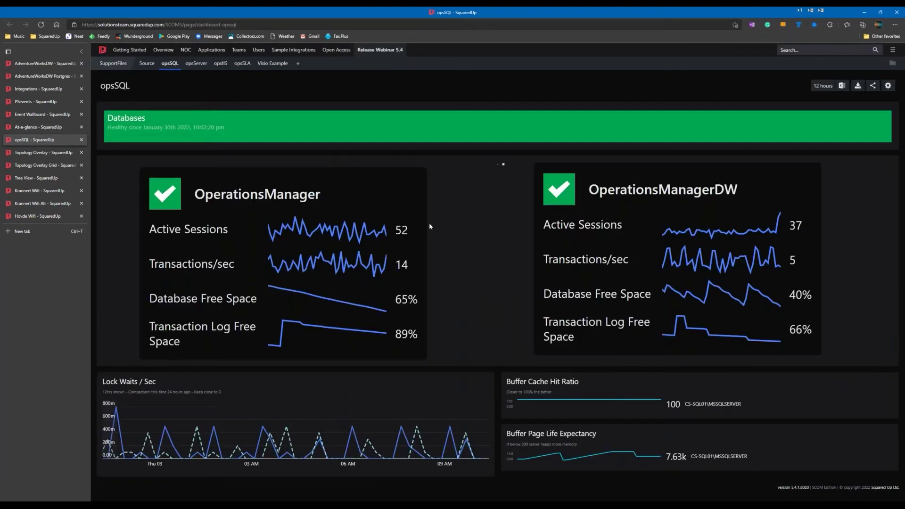
{"action": "right_click", "coordinate": [469, 253]}
{"action": "key", "text": "Escape"}
{"action": "left_click", "coordinate": [47, 153]}
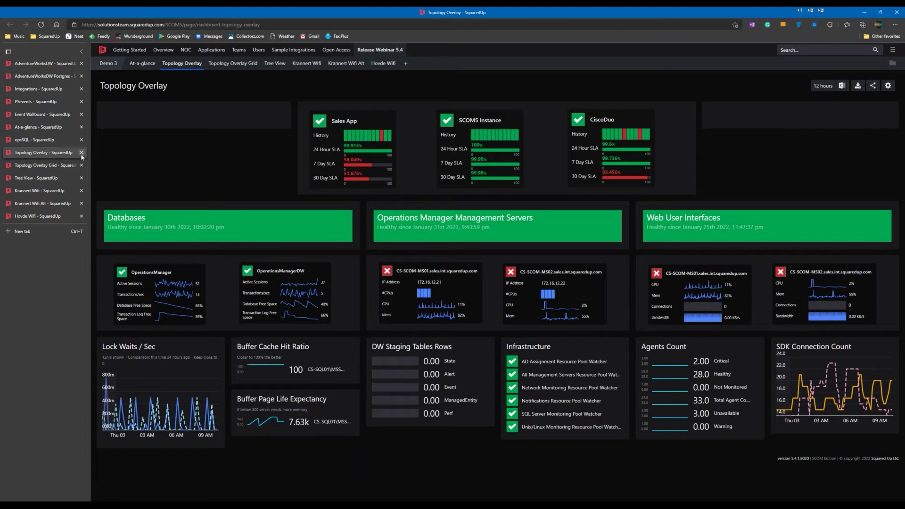
Step: Compare the Topology Overlay Grid against opsSQL, then switch to the Tree View dashboard
{"action": "left_click", "coordinate": [45, 165]}
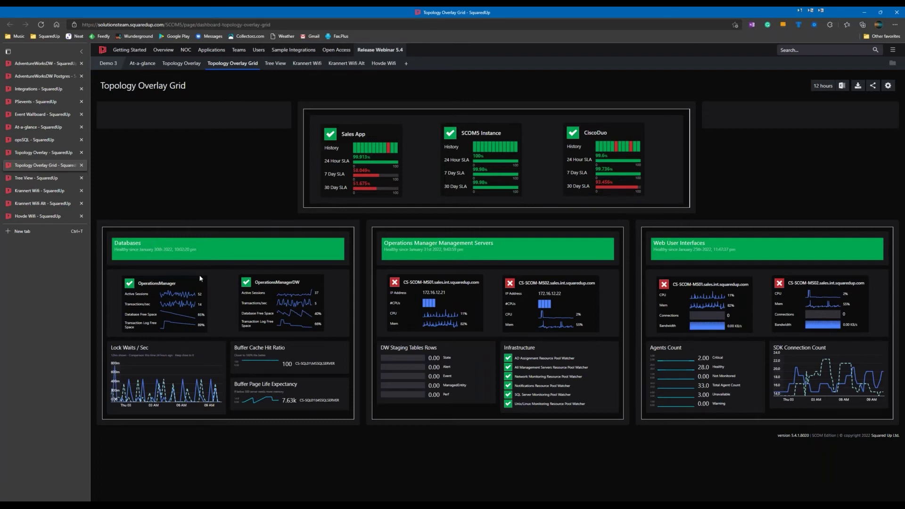
{"action": "left_click", "coordinate": [46, 141]}
{"action": "left_click", "coordinate": [41, 166]}
{"action": "left_click", "coordinate": [47, 178]}
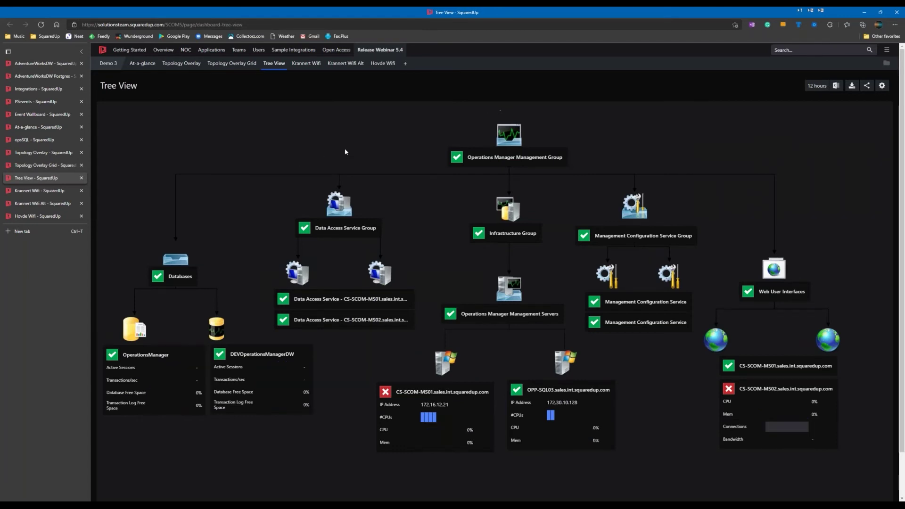
Step: Re-enter Tree View edit mode after a detour into Demo 3 and open the tree tile's settings
{"action": "left_click", "coordinate": [882, 86]}
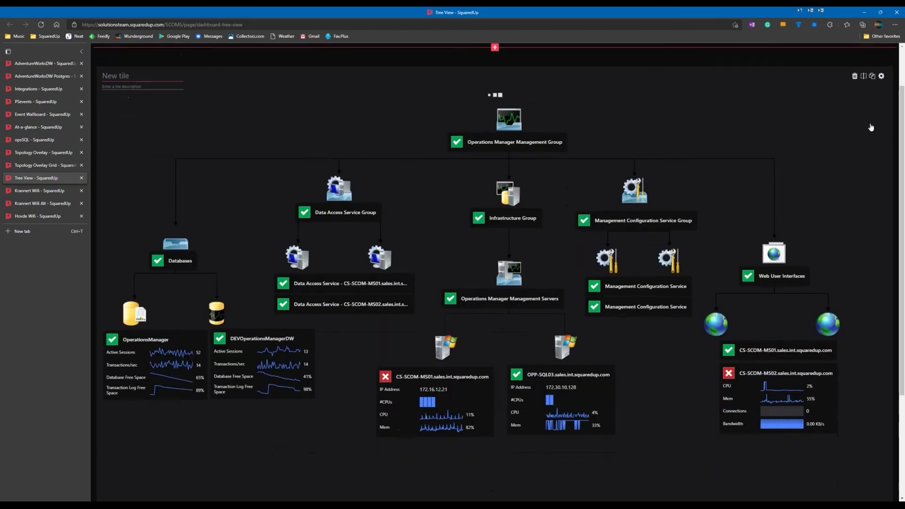
{"action": "left_click", "coordinate": [737, 191]}
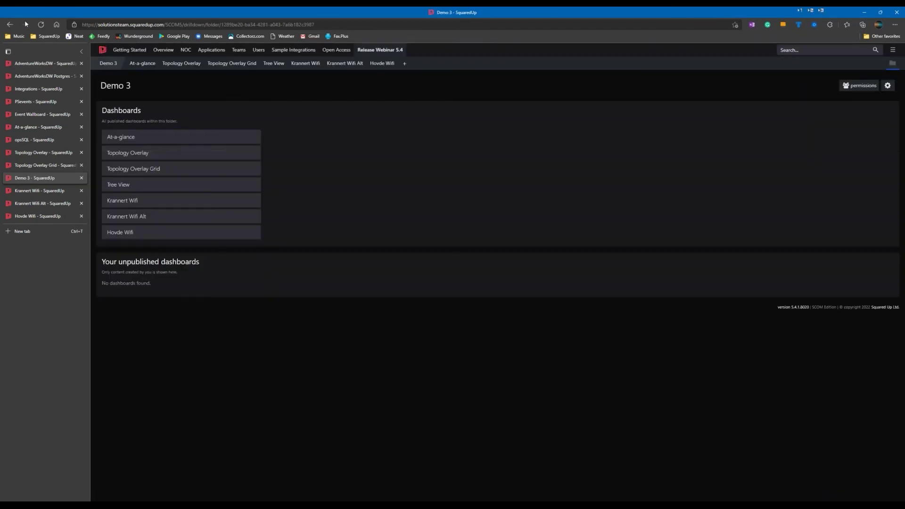
{"action": "left_click", "coordinate": [11, 24]}
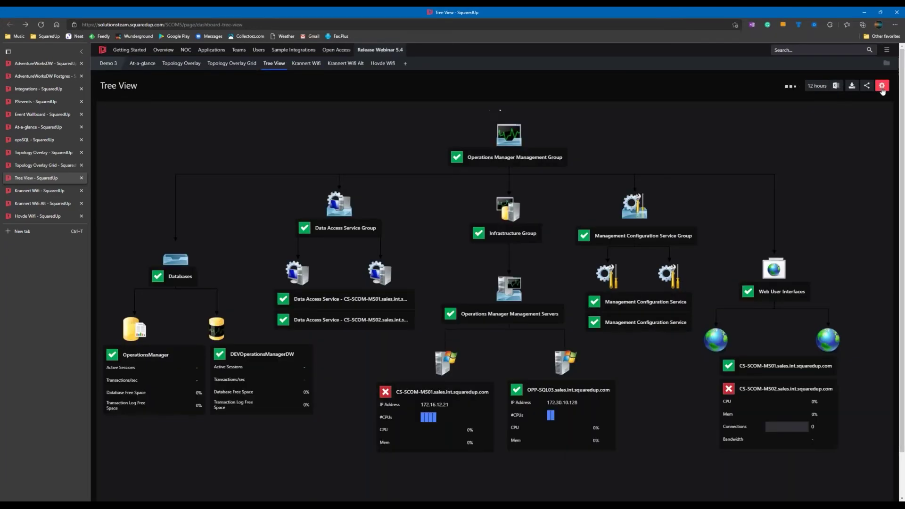
{"action": "left_click", "coordinate": [882, 86]}
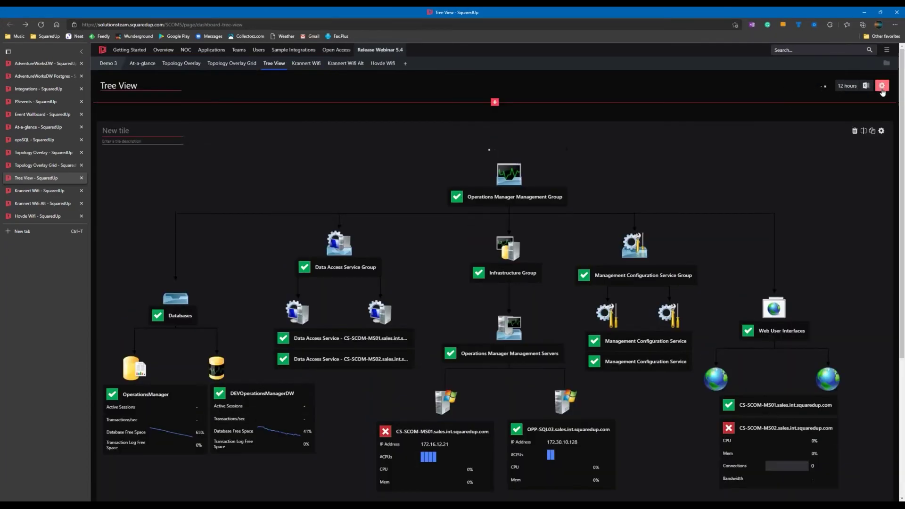
{"action": "left_click", "coordinate": [881, 131]}
{"action": "scroll", "coordinate": [556, 239], "scroll_direction": "down", "scroll_amount": 4}
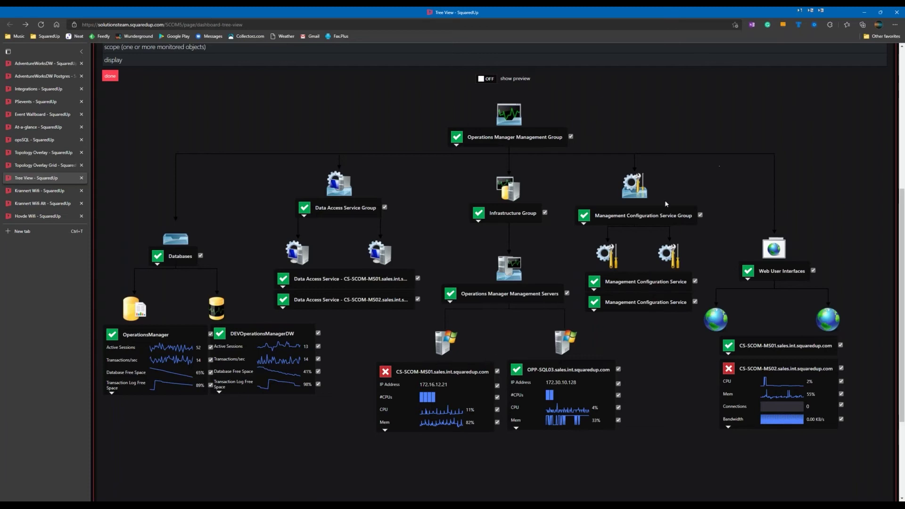
Step: Nudge the management group node and give CS-SCOM-MS01 the IIS perspective
{"action": "left_click_drag", "start_coordinate": [466, 133], "coordinate": [468, 136]}
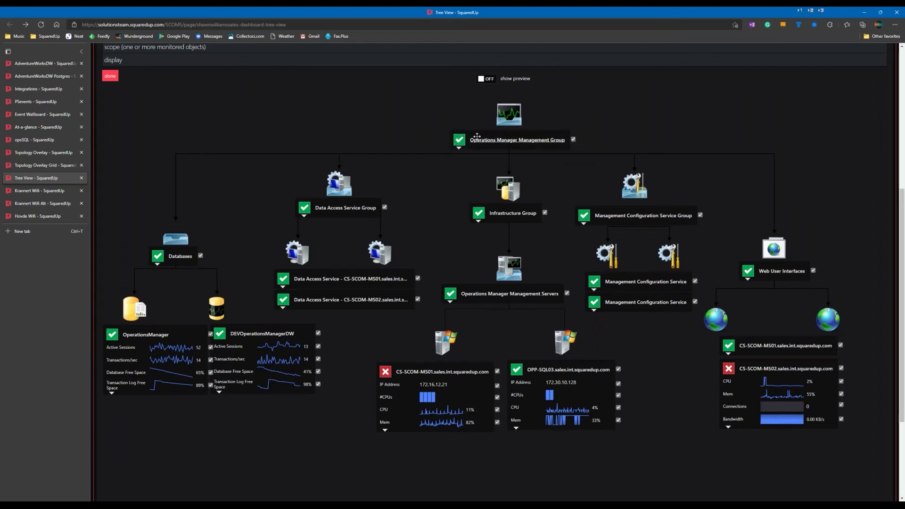
{"action": "left_click", "coordinate": [460, 150]}
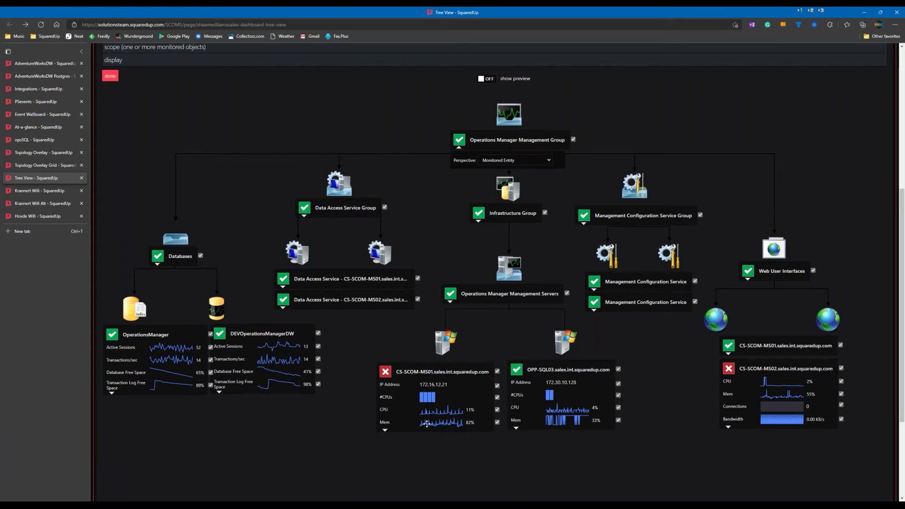
{"action": "left_click", "coordinate": [385, 430]}
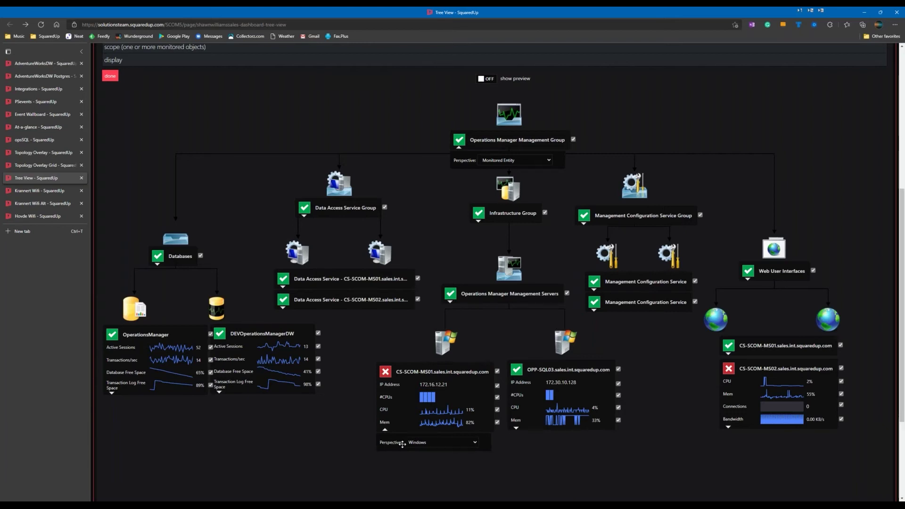
{"action": "left_click", "coordinate": [476, 444]}
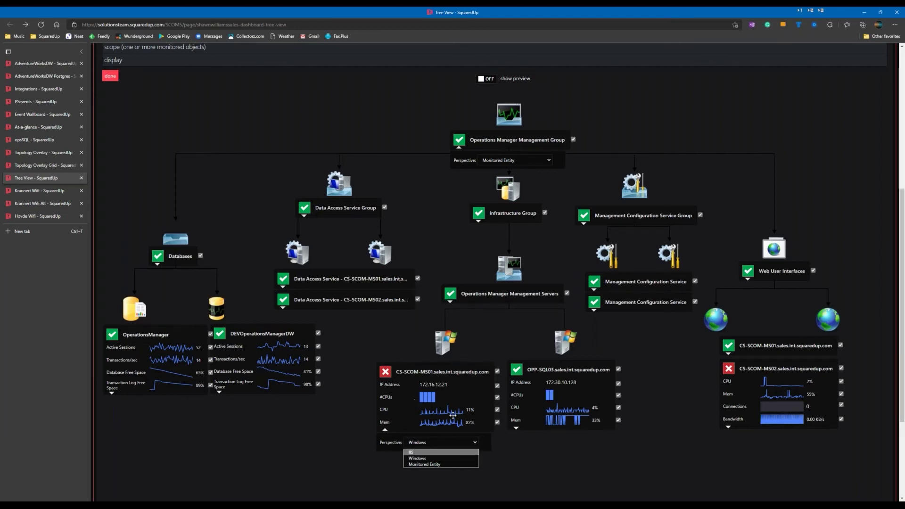
{"action": "left_click", "coordinate": [417, 458]}
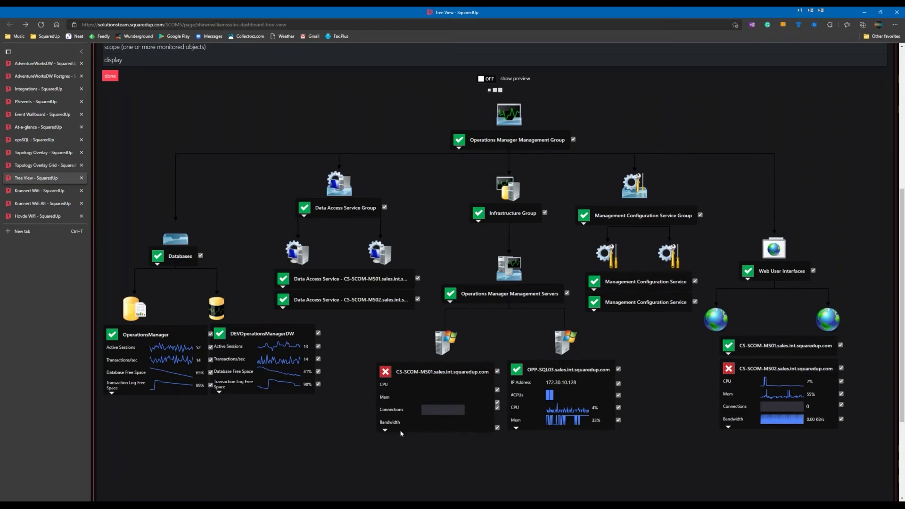
{"action": "left_click", "coordinate": [385, 431]}
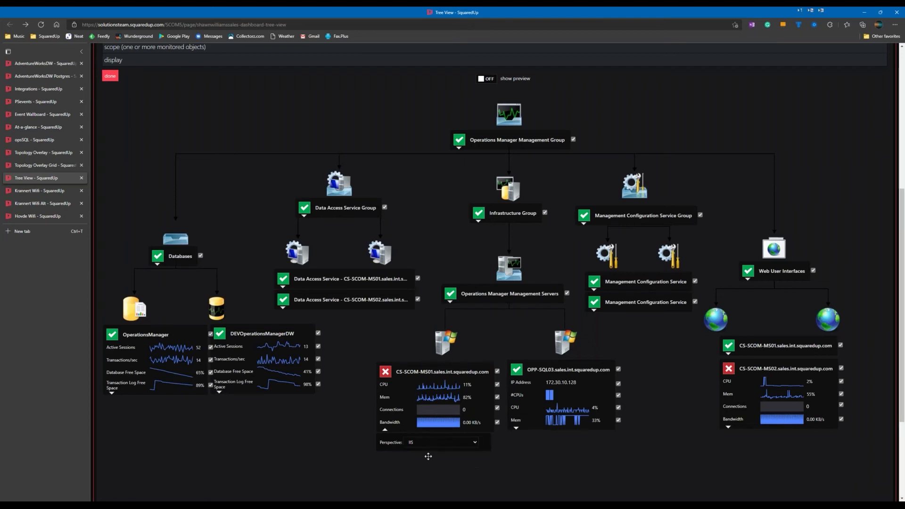
{"action": "left_click", "coordinate": [385, 429]}
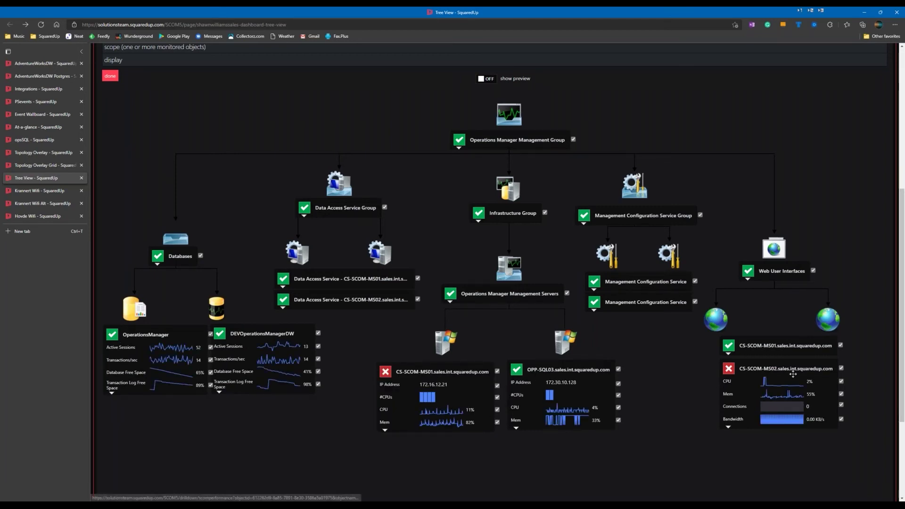
Step: Hide the IP Address rows on the OPP-SQL03 and CS-SCOM-MS01 nodes
{"action": "left_click", "coordinate": [618, 384]}
{"action": "left_click", "coordinate": [497, 385]}
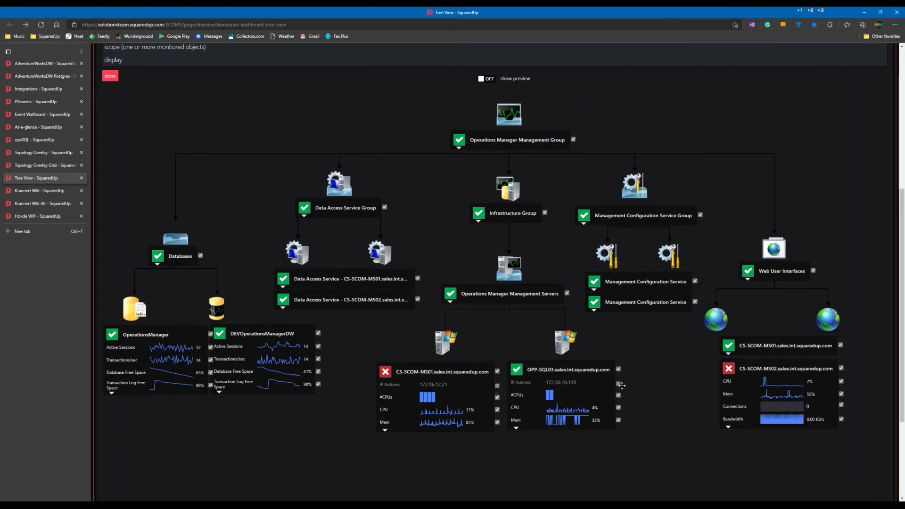
{"action": "scroll", "coordinate": [482, 236], "scroll_direction": "up", "scroll_amount": 5}
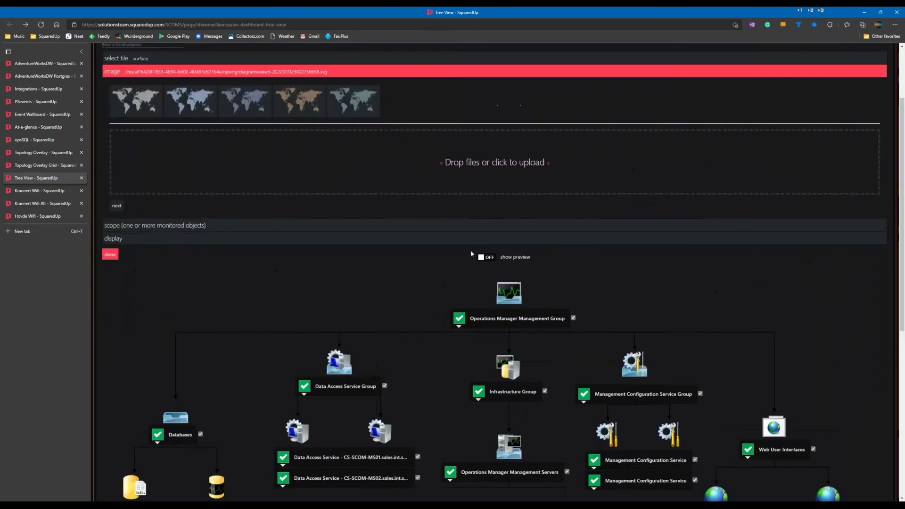
{"action": "left_click", "coordinate": [113, 284]}
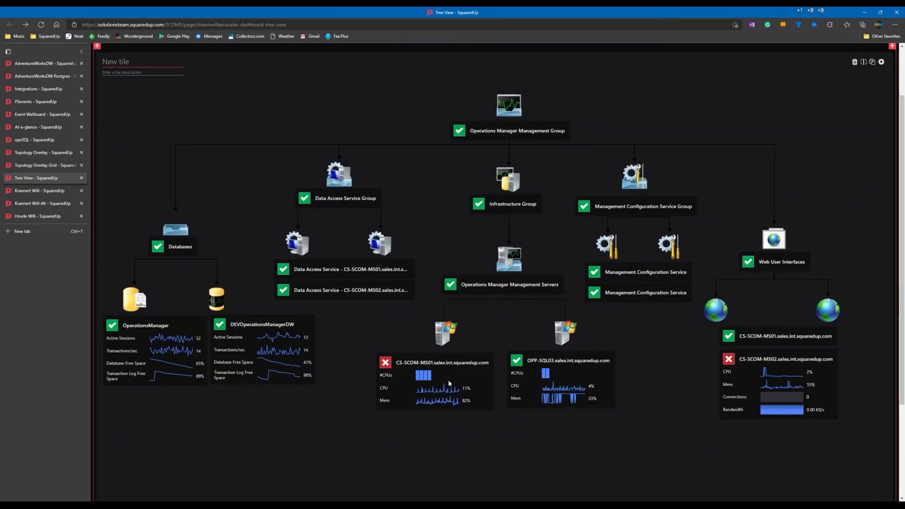
Step: Reopen the tree tile's settings, review its display options, and finish editing
{"action": "left_click", "coordinate": [881, 63]}
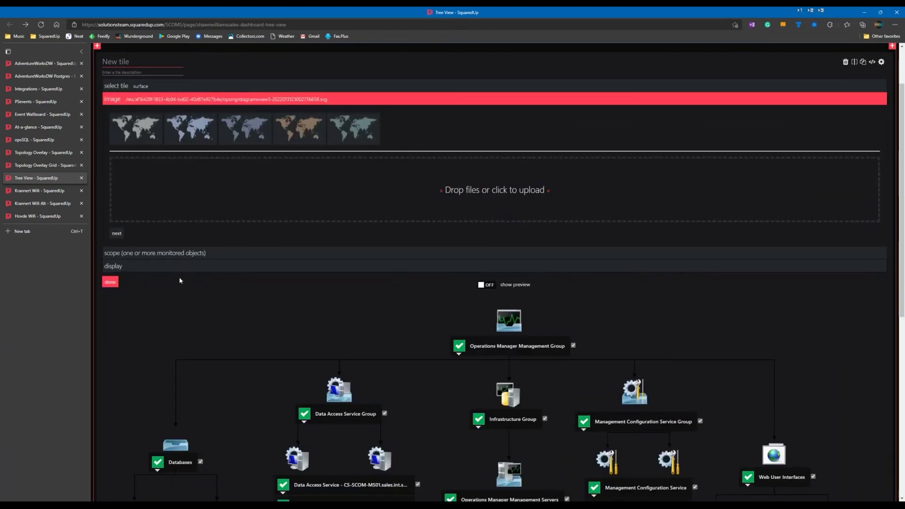
{"action": "left_click", "coordinate": [181, 267]}
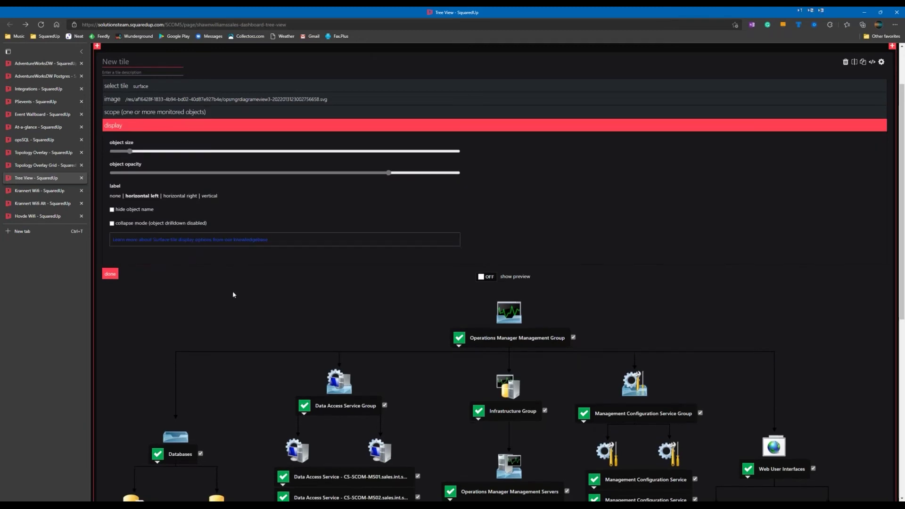
{"action": "scroll", "coordinate": [232, 290], "scroll_direction": "down", "scroll_amount": 2}
{"action": "scroll", "coordinate": [218, 225], "scroll_direction": "down", "scroll_amount": 2}
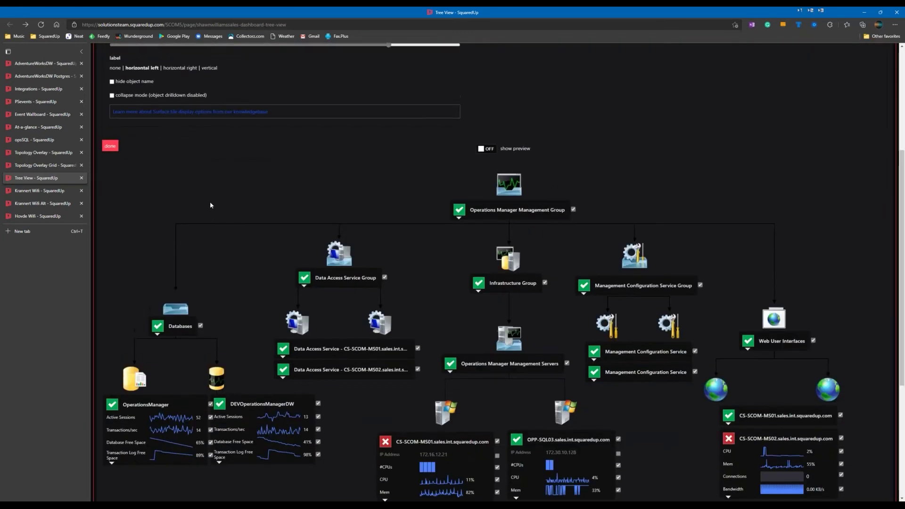
{"action": "scroll", "coordinate": [211, 202], "scroll_direction": "up", "scroll_amount": 2}
{"action": "scroll", "coordinate": [216, 198], "scroll_direction": "up", "scroll_amount": 2}
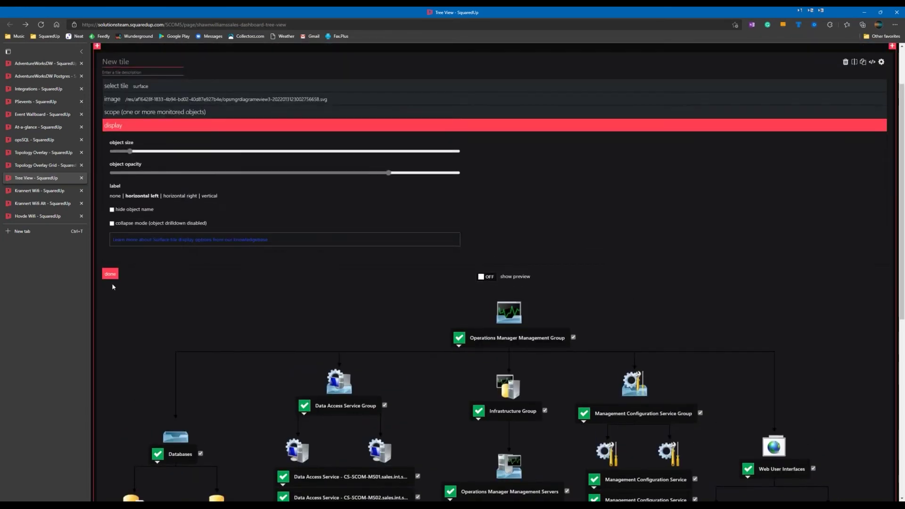
{"action": "scroll", "coordinate": [627, 292], "scroll_direction": "down", "scroll_amount": 6}
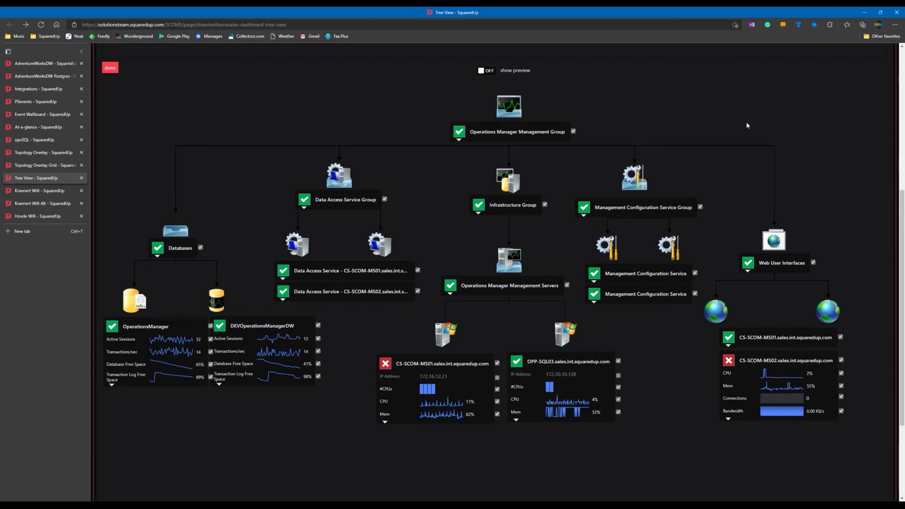
{"action": "scroll", "coordinate": [746, 123], "scroll_direction": "up", "scroll_amount": 2}
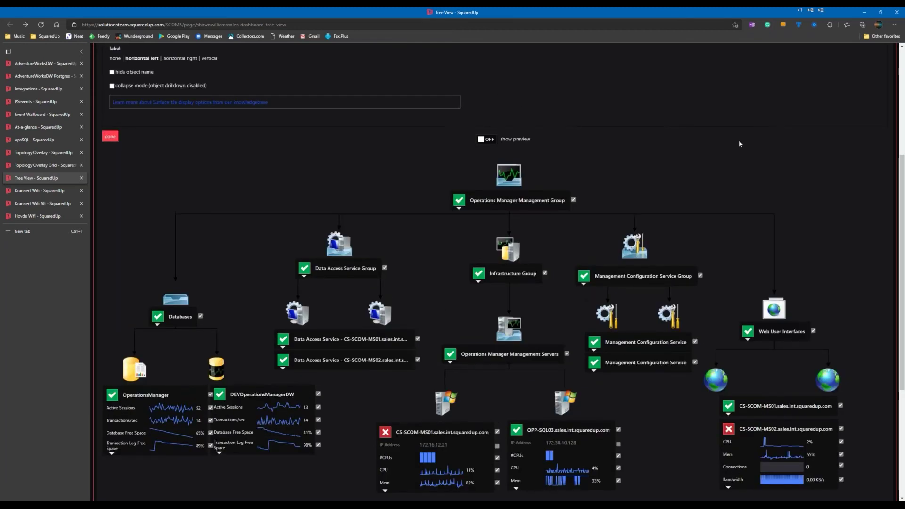
{"action": "left_click", "coordinate": [112, 137]}
{"action": "scroll", "coordinate": [473, 208], "scroll_direction": "up", "scroll_amount": 6}
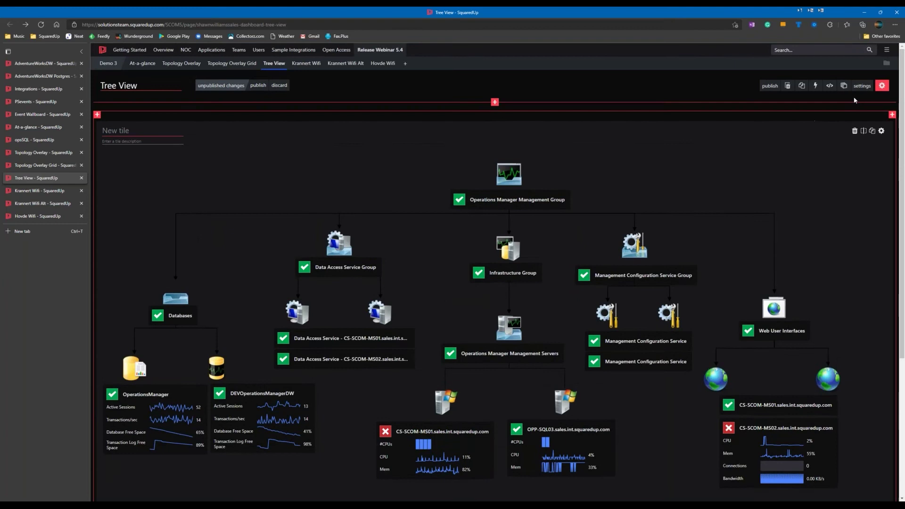
Step: Leave Tree View editing, open the Krannert Wifi dashboard, and put it into edit mode
{"action": "left_click", "coordinate": [883, 86]}
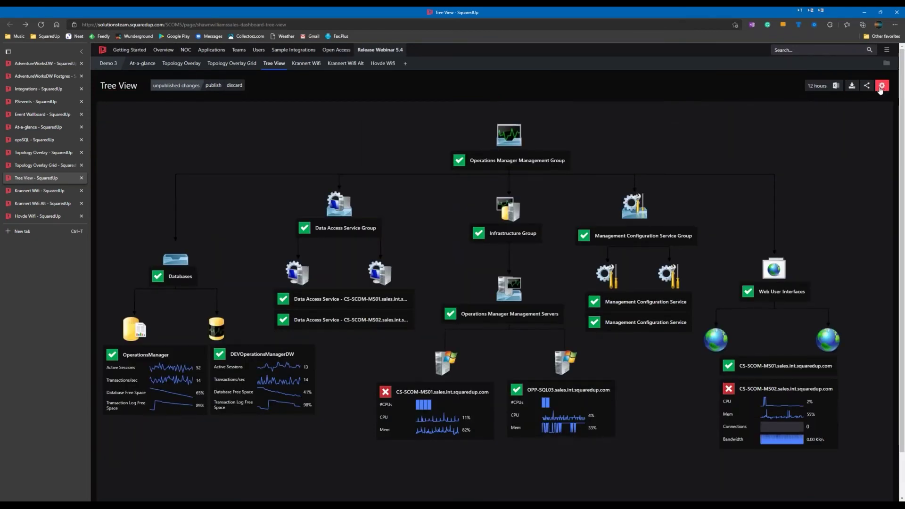
{"action": "left_click", "coordinate": [48, 191]}
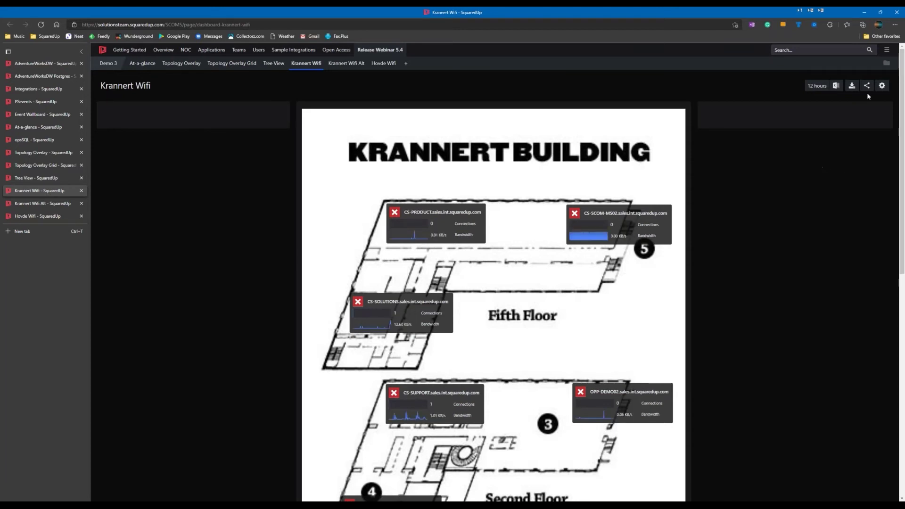
{"action": "left_click", "coordinate": [883, 87]}
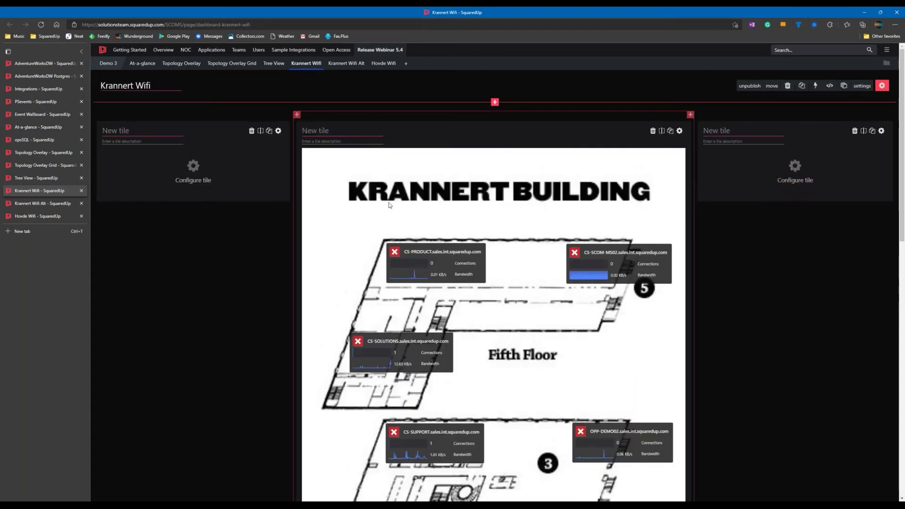
{"action": "left_click", "coordinate": [882, 86]}
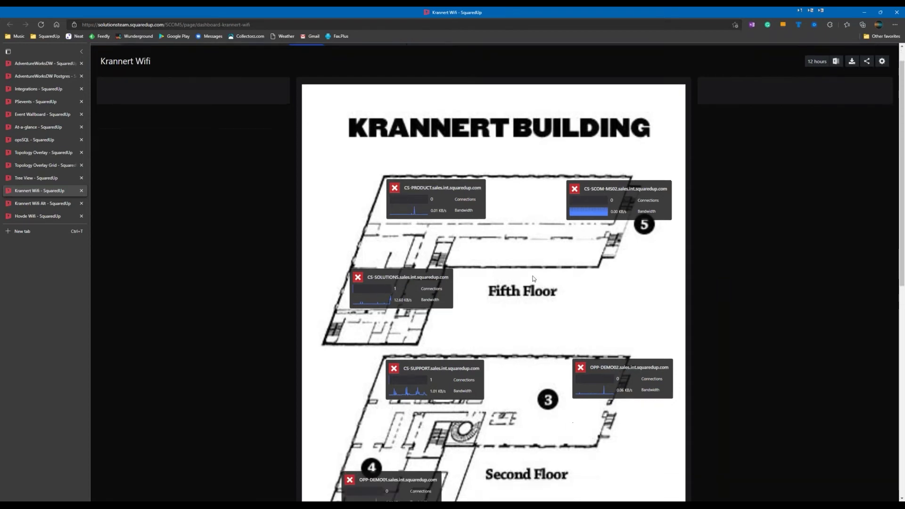
{"action": "left_click", "coordinate": [882, 86]}
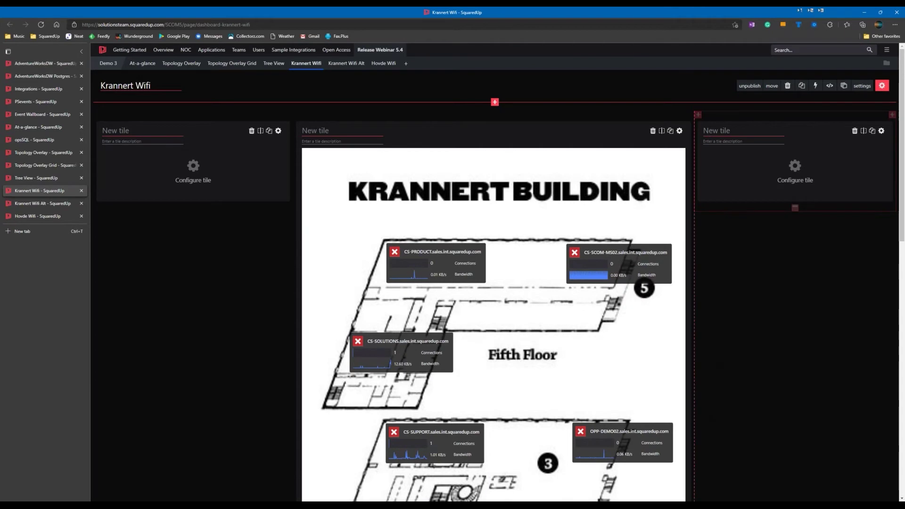
Step: Open the Krannert Building floor-plan tile's display settings after toggling edit mode once
{"action": "left_click", "coordinate": [591, 176]}
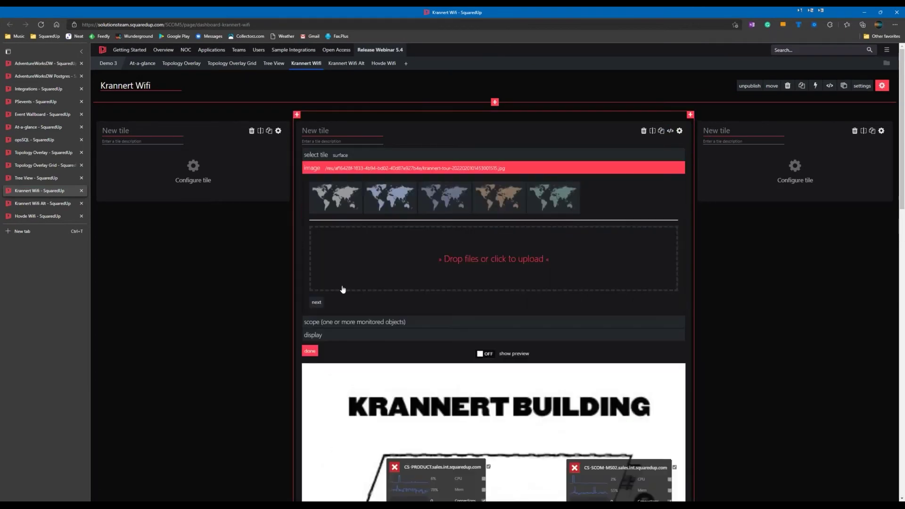
{"action": "left_click", "coordinate": [352, 326]}
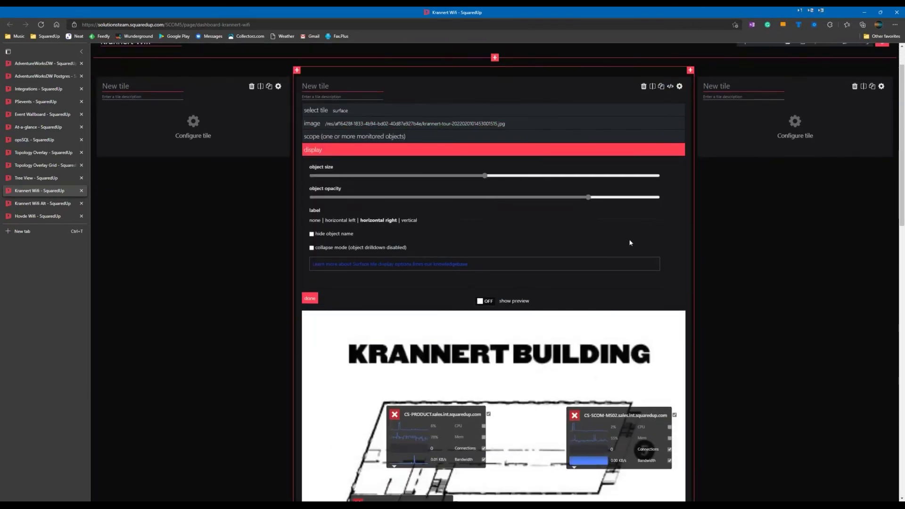
{"action": "scroll", "coordinate": [627, 241], "scroll_direction": "down", "scroll_amount": 2}
{"action": "left_click", "coordinate": [310, 206]}
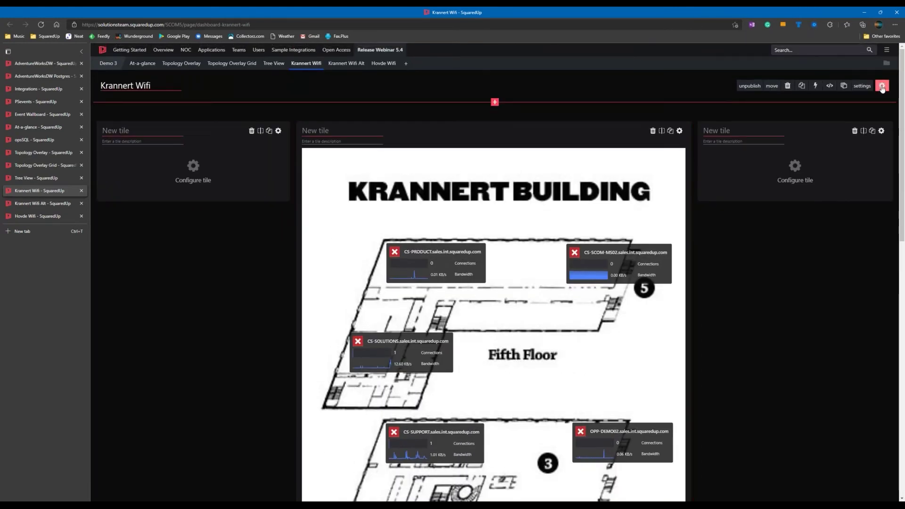
{"action": "left_click", "coordinate": [881, 87]}
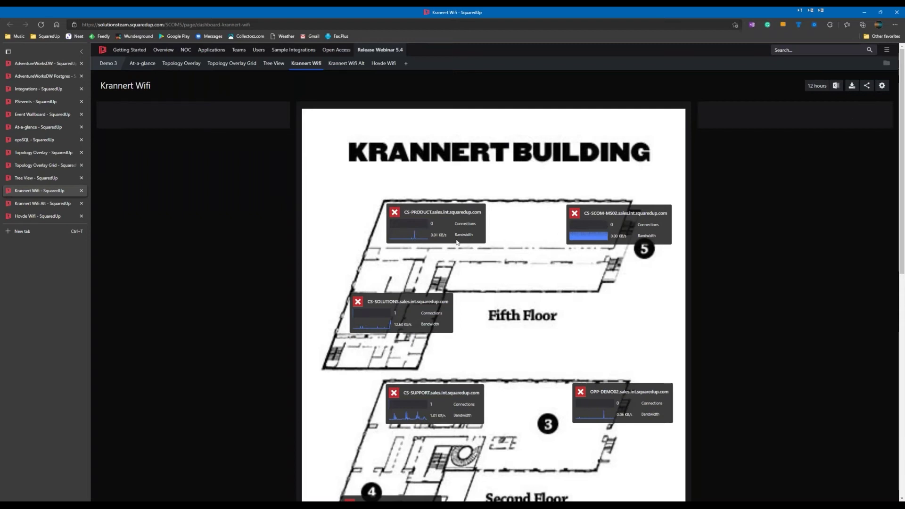
{"action": "left_click", "coordinate": [882, 86]}
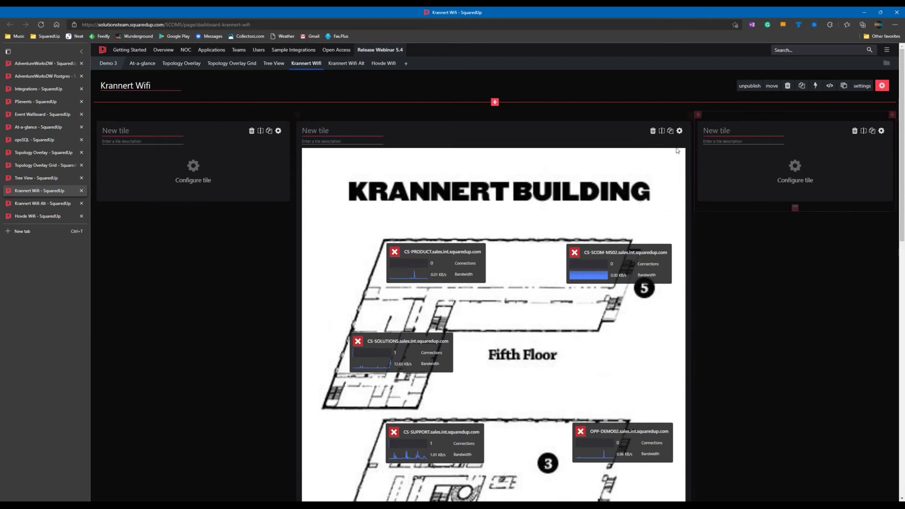
{"action": "left_click", "coordinate": [387, 201]}
{"action": "scroll", "coordinate": [452, 159], "scroll_direction": "down", "scroll_amount": 3}
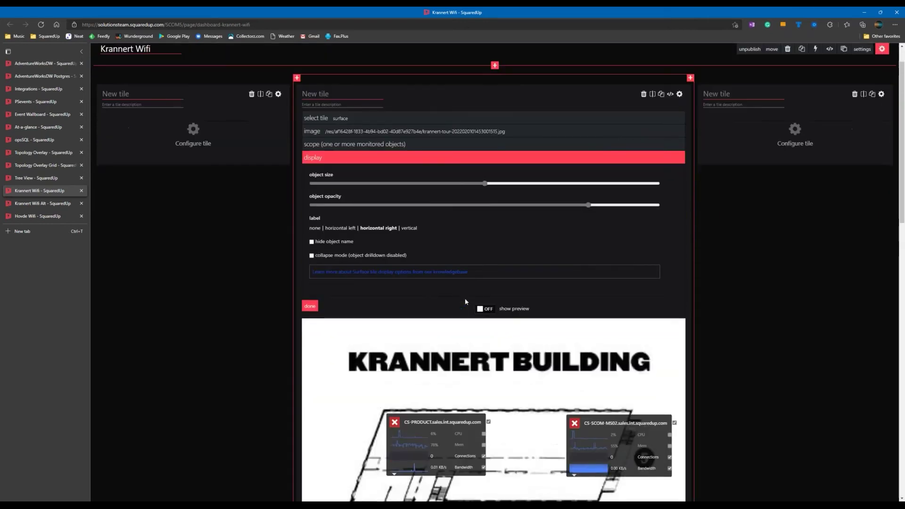
{"action": "scroll", "coordinate": [452, 158], "scroll_direction": "down", "scroll_amount": 1}
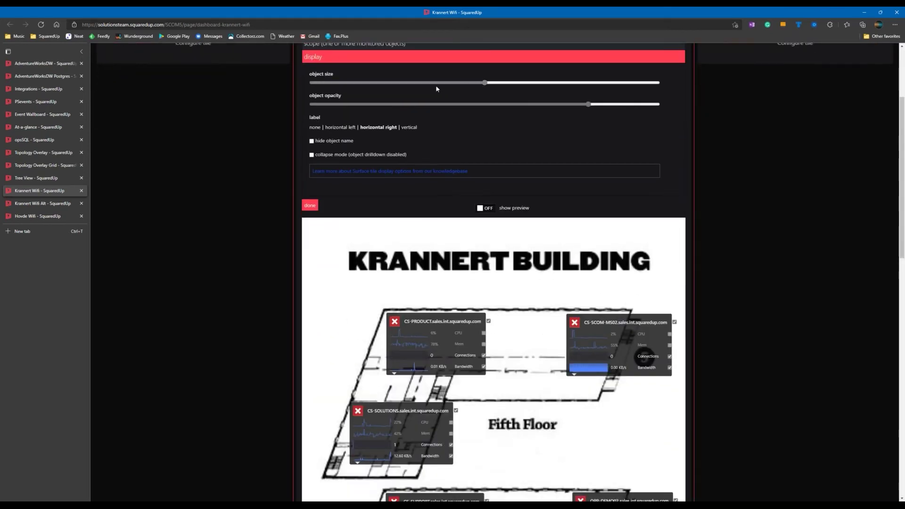
Step: Shrink the floor-plan server overlays to a small size with the object size slider
{"action": "left_click", "coordinate": [413, 84]}
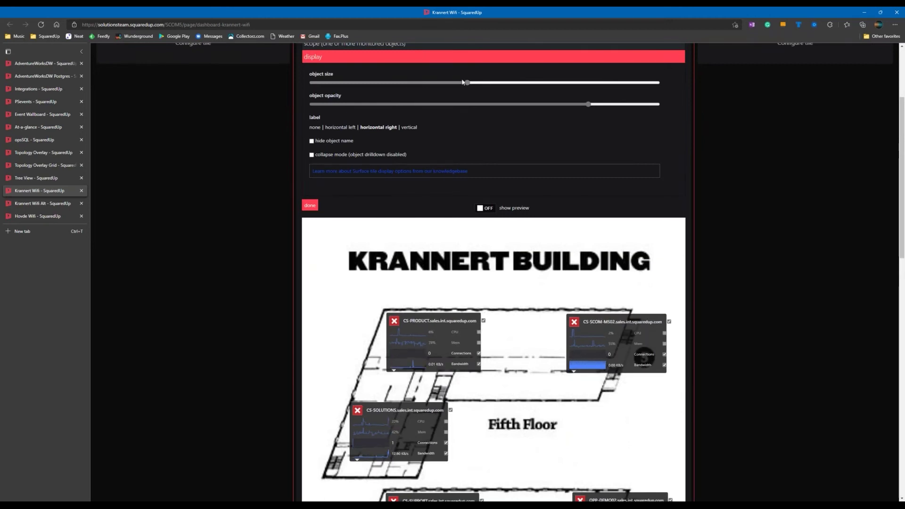
{"action": "left_click_drag", "start_coordinate": [468, 83], "coordinate": [416, 85]}
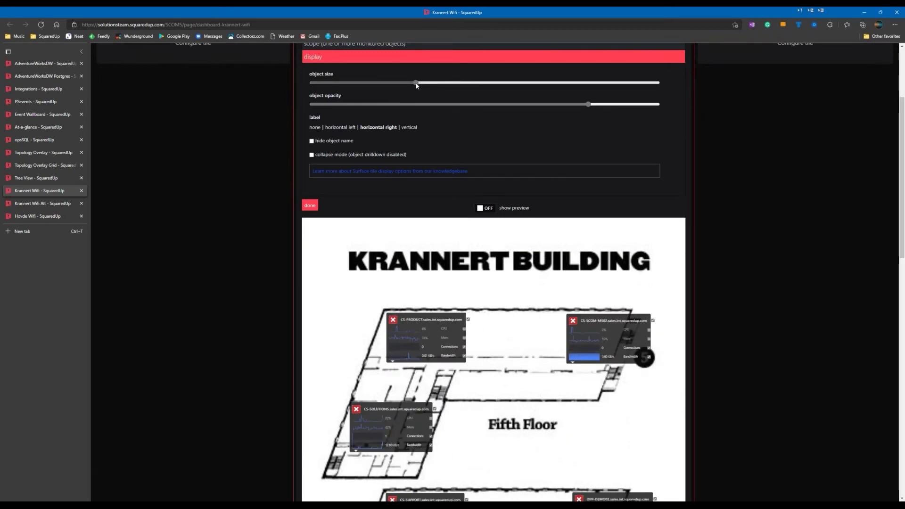
{"action": "key", "text": "Right"}
{"action": "key", "text": "Right"}
{"action": "key", "text": "Right"}
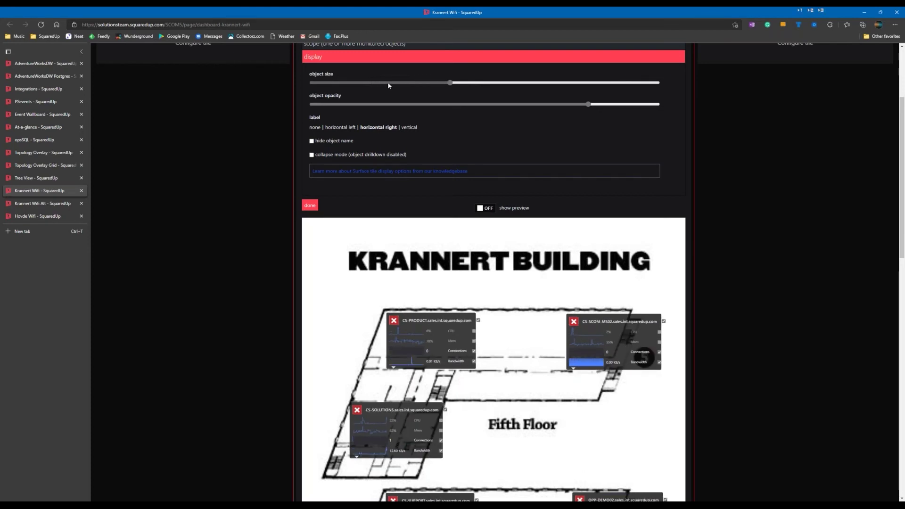
{"action": "left_click_drag", "start_coordinate": [388, 85], "coordinate": [364, 83]}
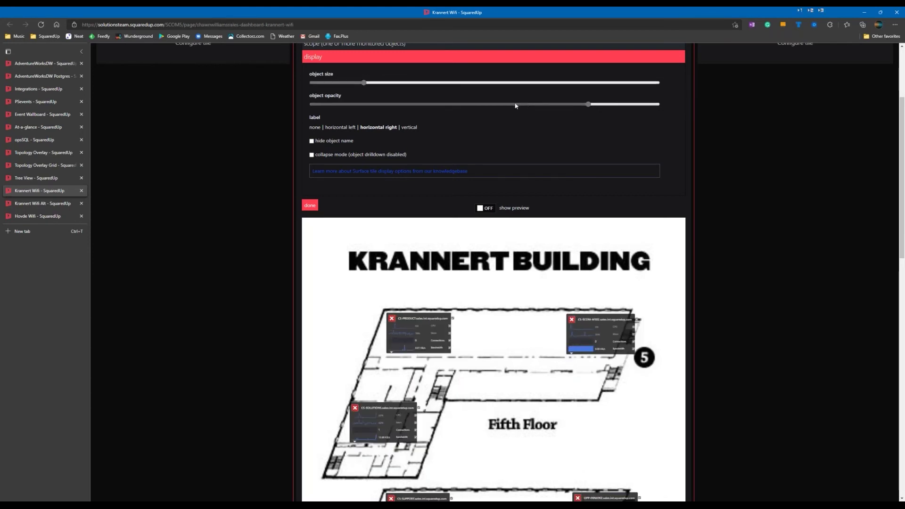
Step: Make the overlays partly transparent, set labels to horizontal left, and hide object names
{"action": "left_click", "coordinate": [349, 105]}
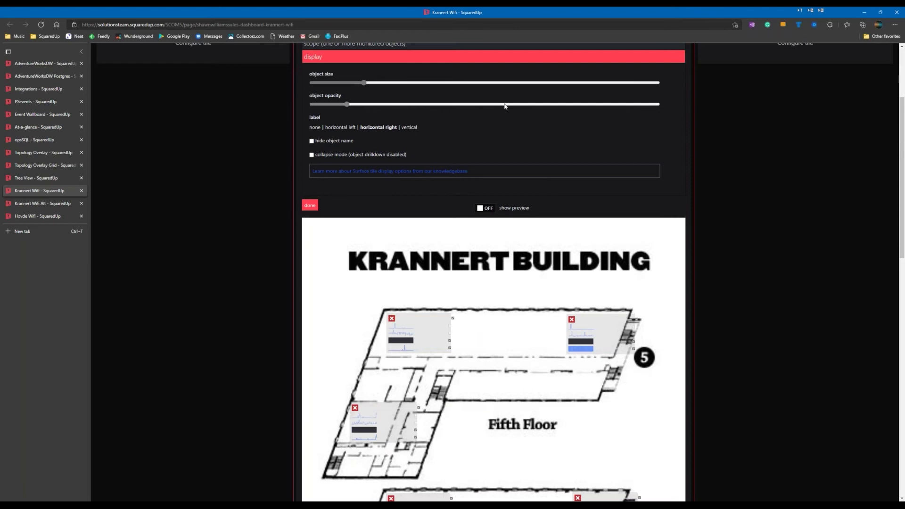
{"action": "key", "text": "Right"}
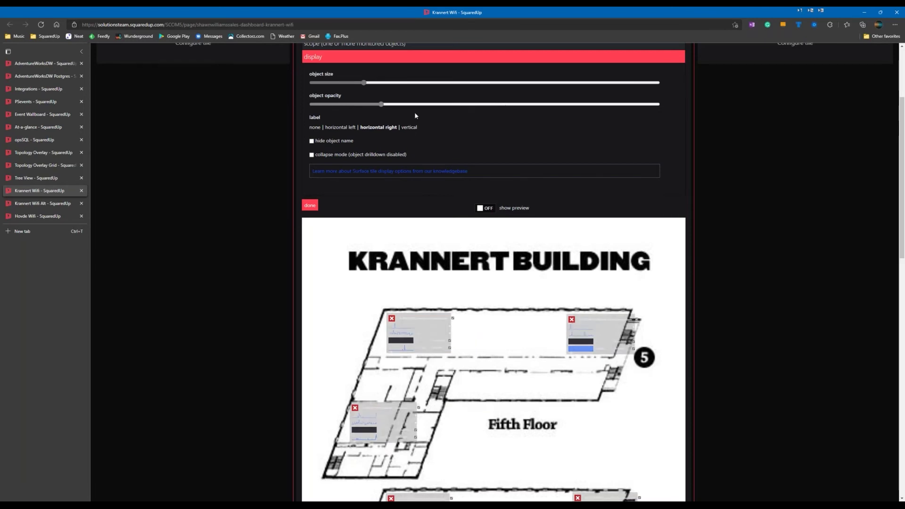
{"action": "key", "text": "Right"}
{"action": "key", "text": "Right"}
{"action": "key", "text": "Right"}
{"action": "key", "text": "Right"}
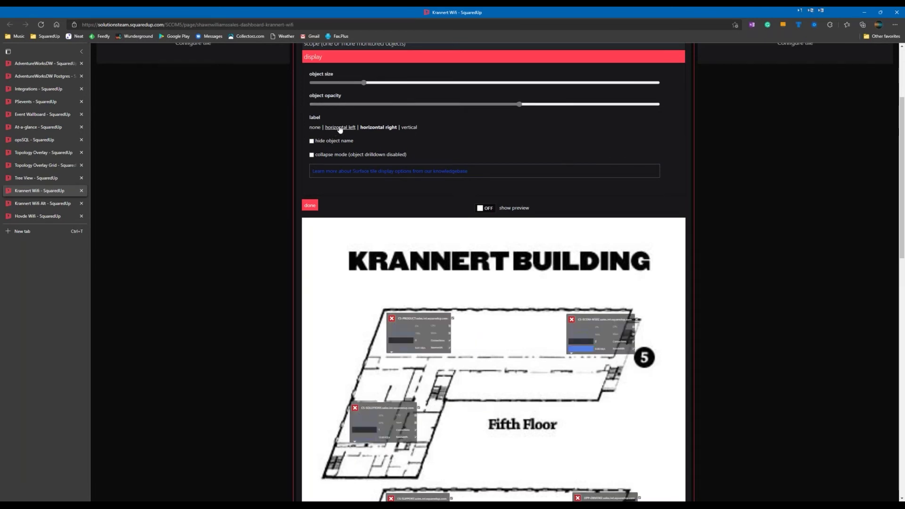
{"action": "left_click", "coordinate": [340, 128]}
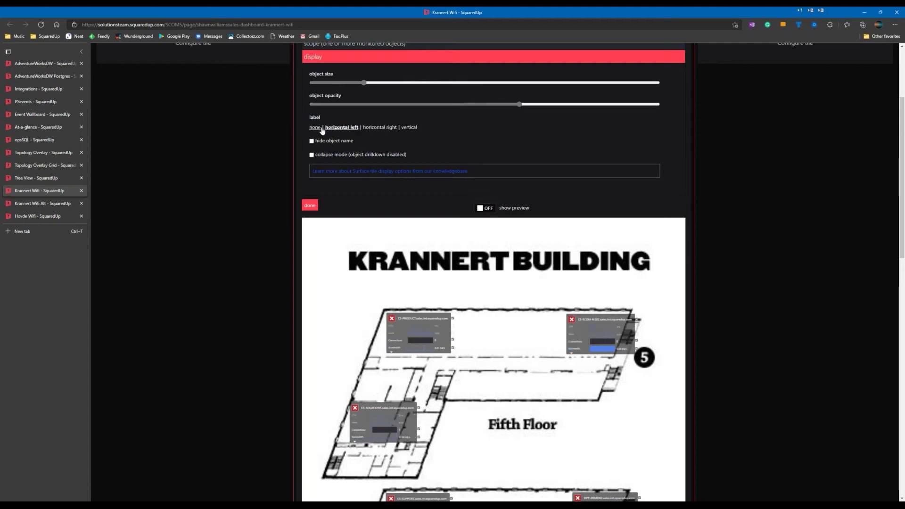
{"action": "left_click", "coordinate": [311, 142]}
{"action": "left_click", "coordinate": [320, 143]}
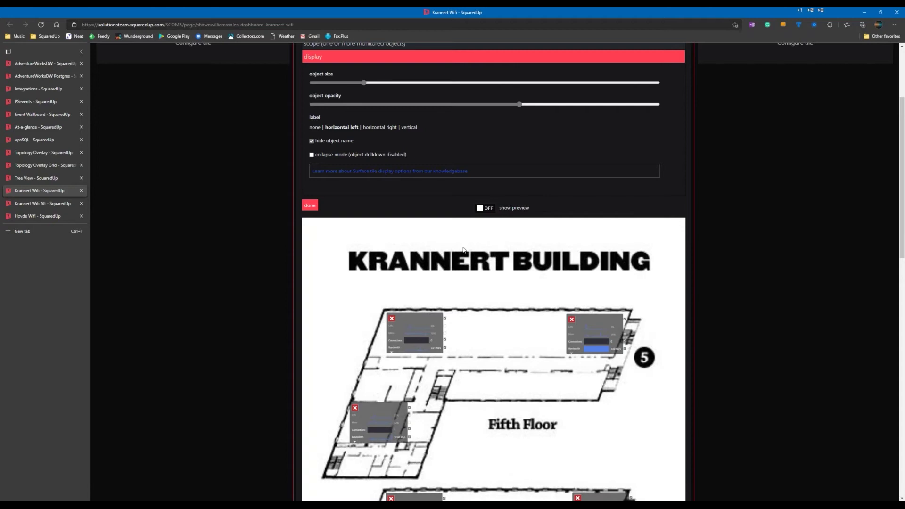
Step: Close the floor-plan tile settings and scroll through the Krannert Wifi floor plans
{"action": "left_click", "coordinate": [311, 206]}
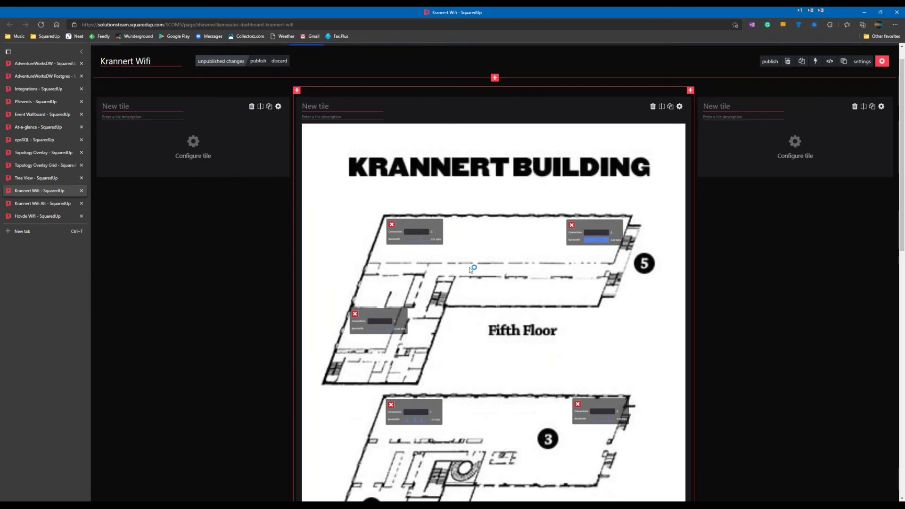
{"action": "scroll", "coordinate": [521, 295], "scroll_direction": "down", "scroll_amount": 6}
{"action": "scroll", "coordinate": [520, 296], "scroll_direction": "down", "scroll_amount": 5}
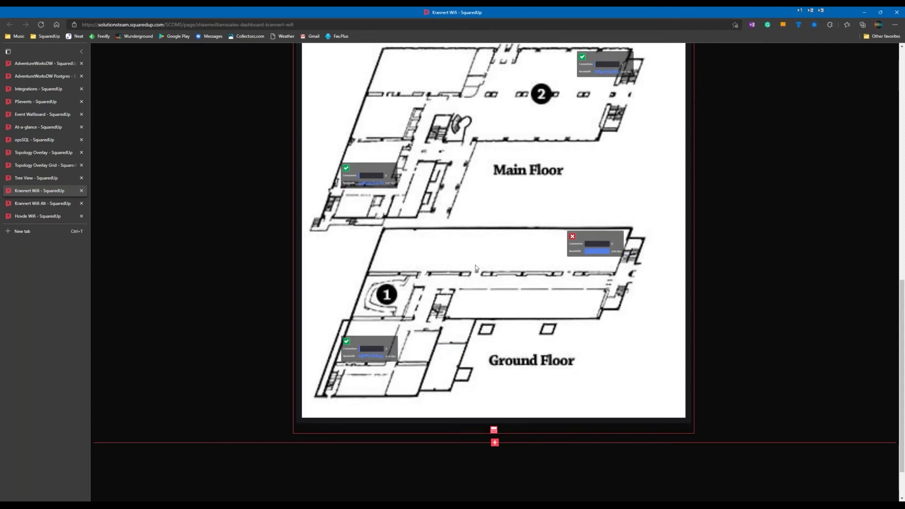
{"action": "scroll", "coordinate": [180, 267], "scroll_direction": "up", "scroll_amount": 15}
Step: Browse the Krannert Wifi Alt floors from Fifth to Main, then open Hovde Wifi
{"action": "key", "text": "ctrl+Tab"}
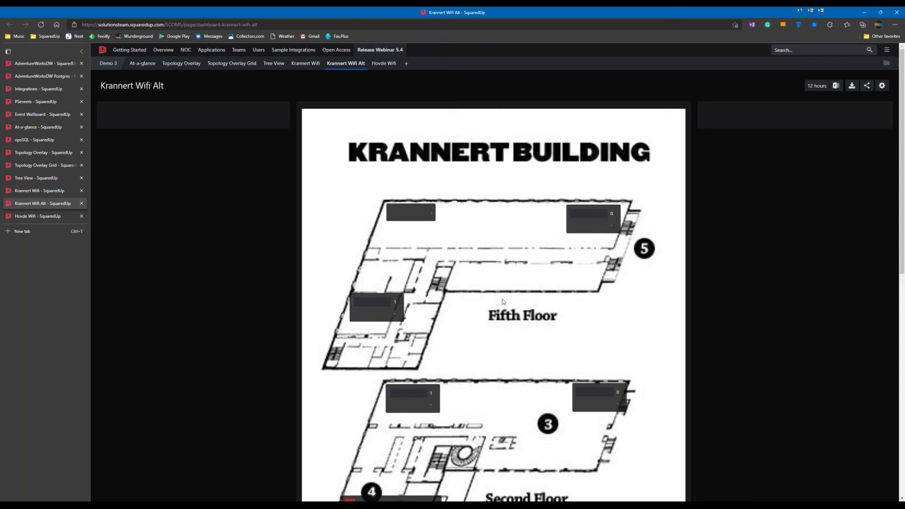
{"action": "scroll", "coordinate": [503, 302], "scroll_direction": "down", "scroll_amount": 6}
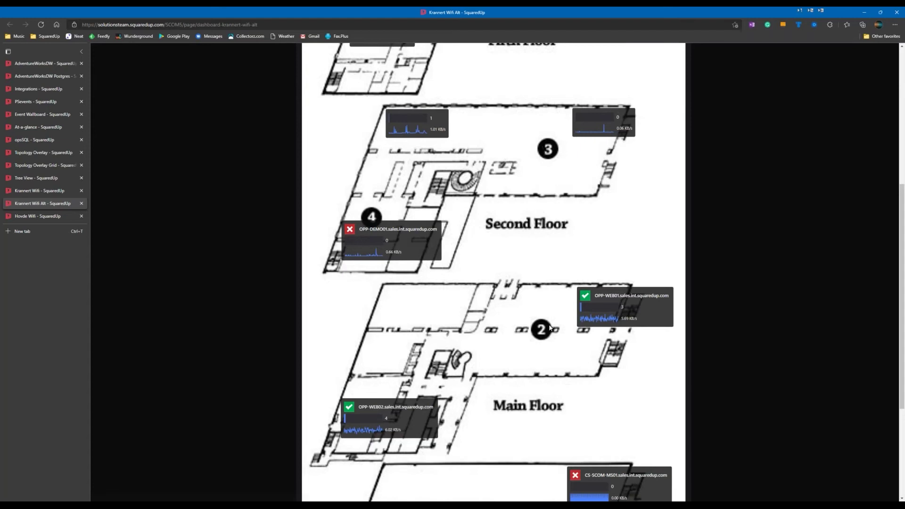
{"action": "scroll", "coordinate": [550, 328], "scroll_direction": "up", "scroll_amount": 5}
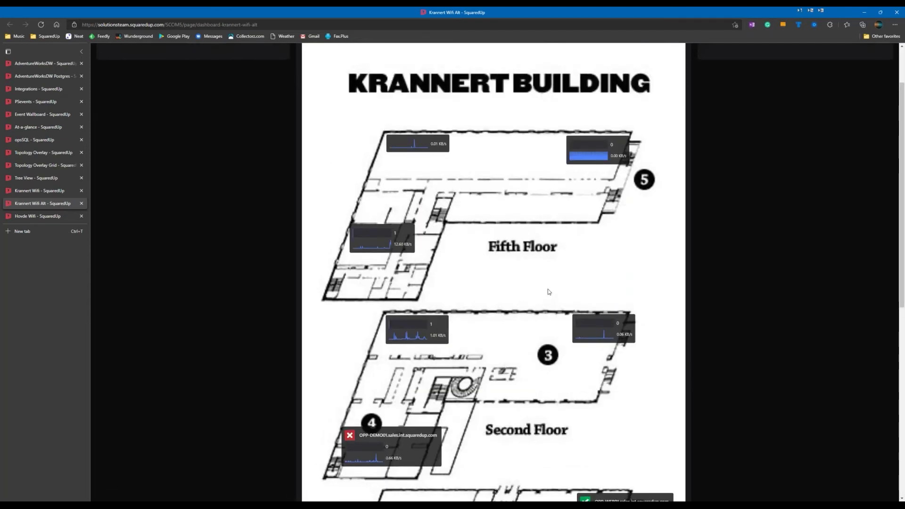
{"action": "scroll", "coordinate": [549, 282], "scroll_direction": "down", "scroll_amount": 5}
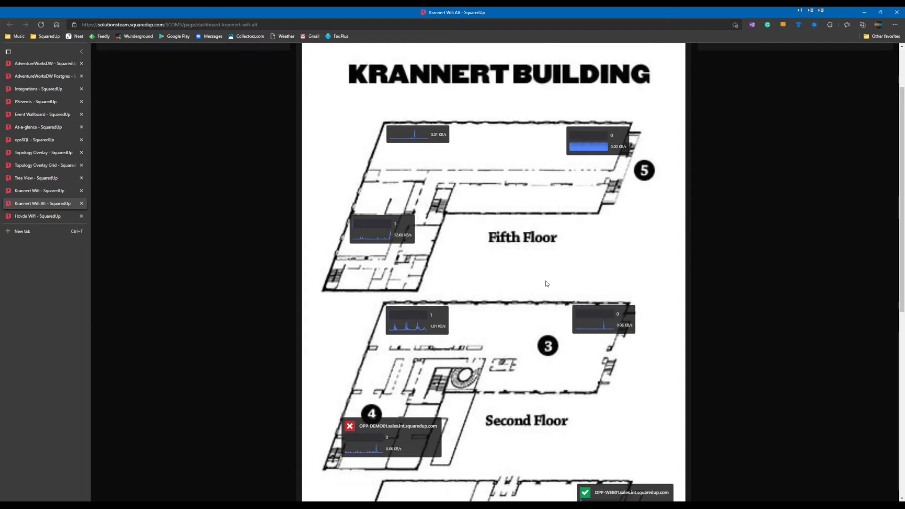
{"action": "scroll", "coordinate": [535, 295], "scroll_direction": "up", "scroll_amount": 7}
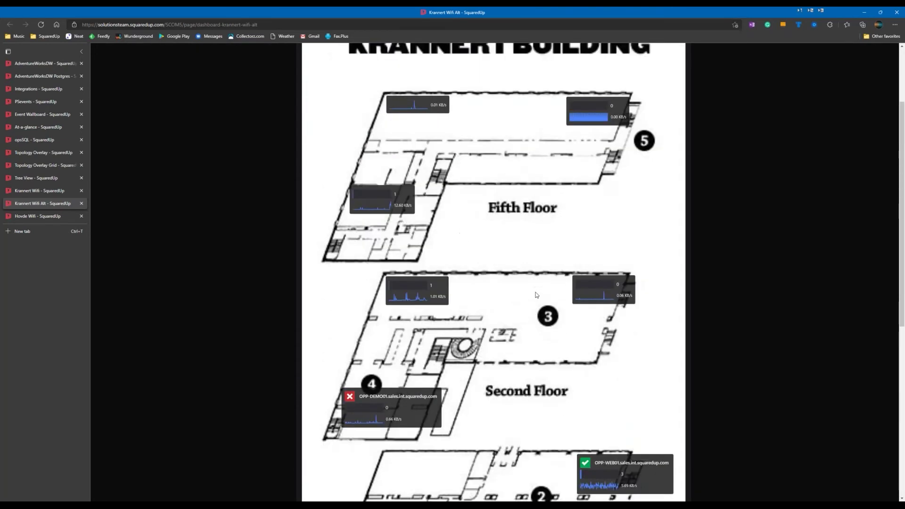
{"action": "left_click", "coordinate": [30, 221]}
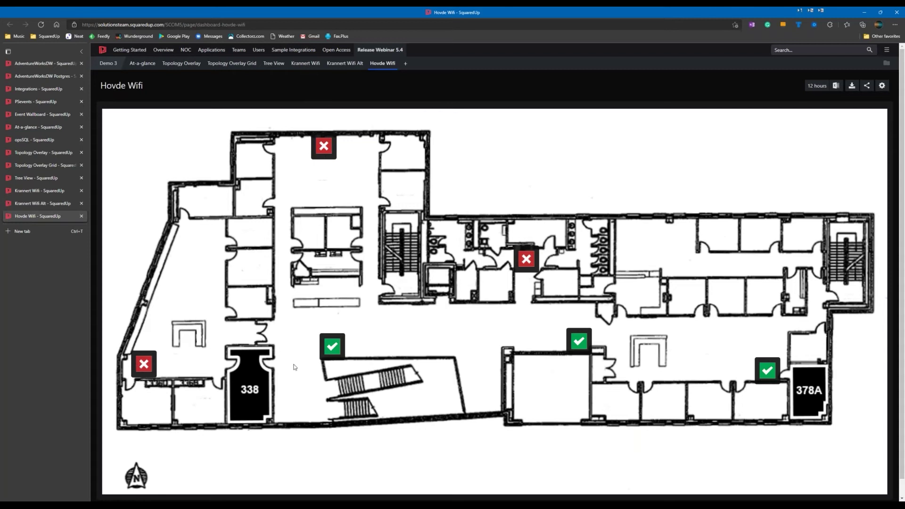
Step: Check the Hovde access-point connection counts, then open the At-a-glance world-map dashboard
{"action": "mouse_move", "coordinate": [333, 152]}
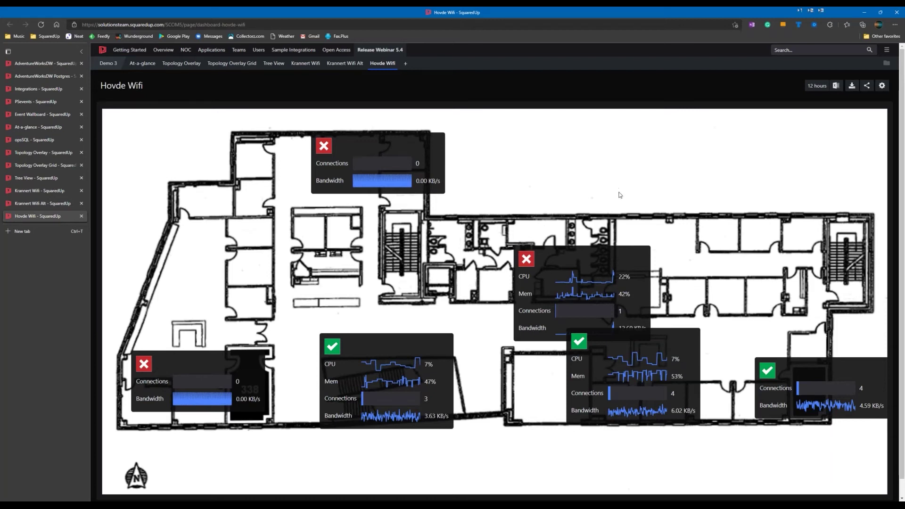
{"action": "left_click", "coordinate": [39, 127]}
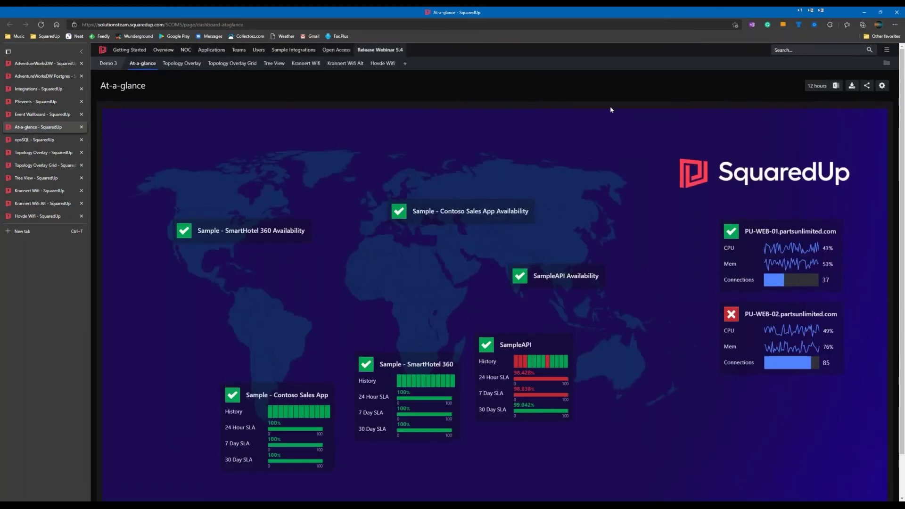
Step: Scroll through the At-a-glance world-map dashboard, then switch it into edit mode with the gear
{"action": "scroll", "coordinate": [643, 118], "scroll_direction": "down", "scroll_amount": 1}
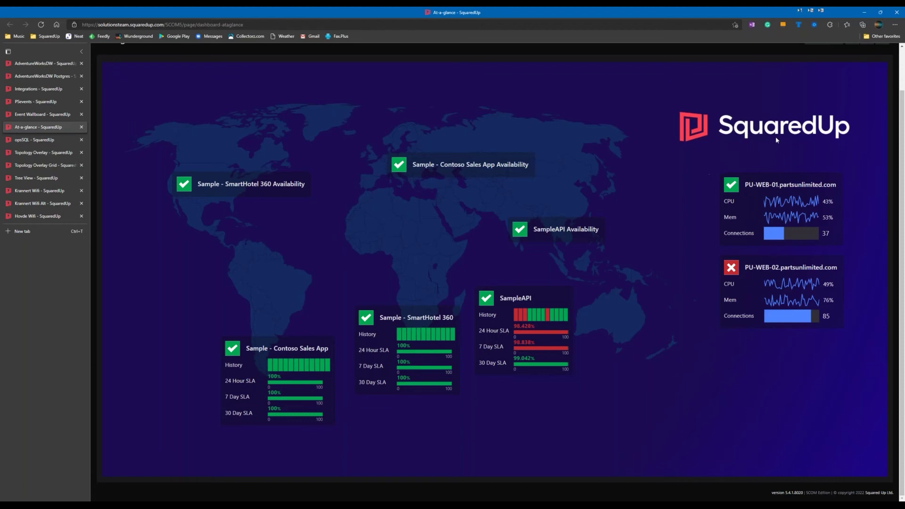
{"action": "scroll", "coordinate": [776, 137], "scroll_direction": "up", "scroll_amount": 1}
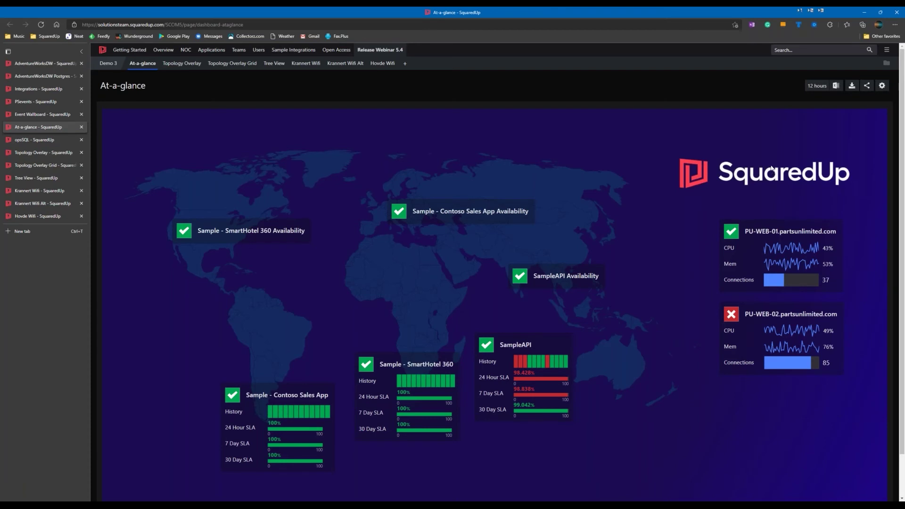
{"action": "left_click", "coordinate": [881, 85]}
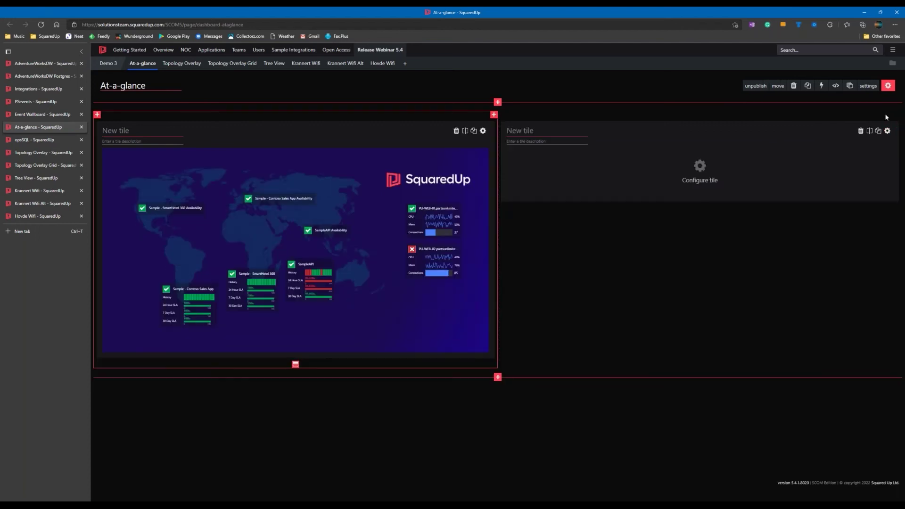
Step: Add empty tiles on both sides of the map and widen the map tile left and right
{"action": "left_click", "coordinate": [891, 115]}
{"action": "left_click", "coordinate": [97, 114]}
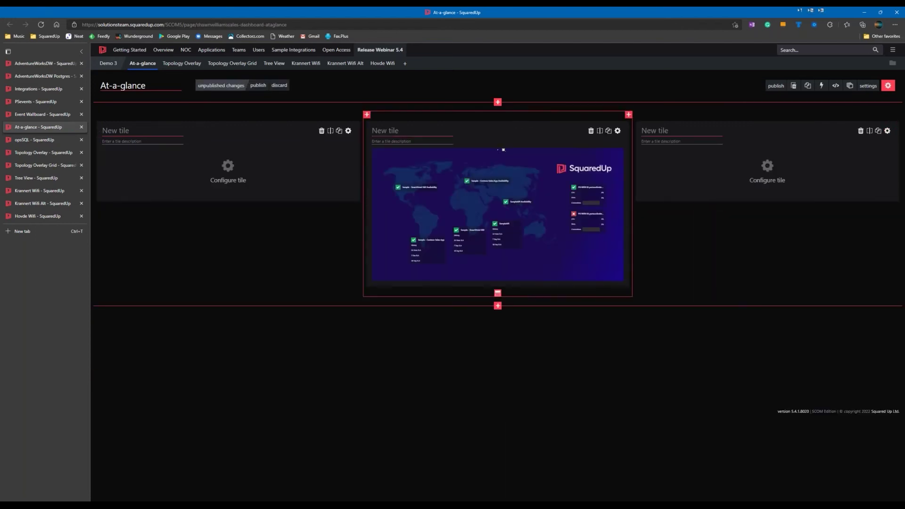
{"action": "left_click_drag", "start_coordinate": [363, 201], "coordinate": [289, 201]}
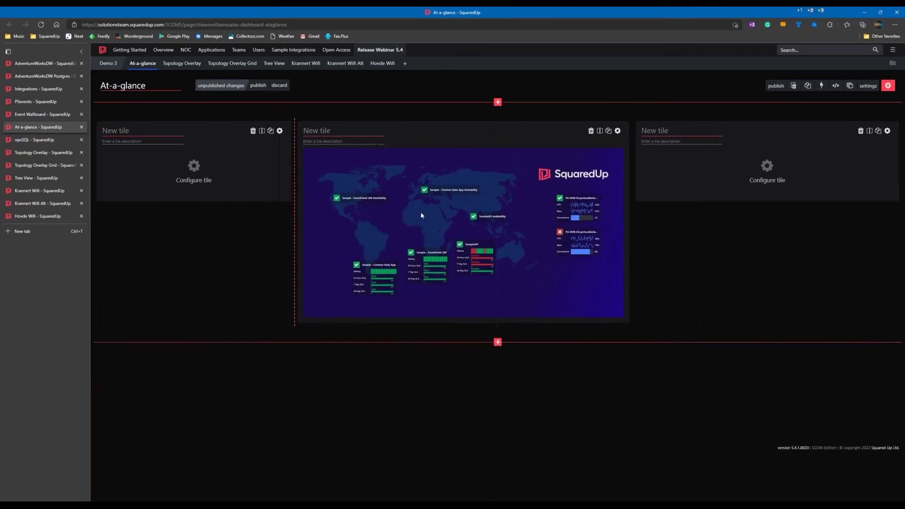
{"action": "left_click_drag", "start_coordinate": [632, 210], "coordinate": [691, 223]}
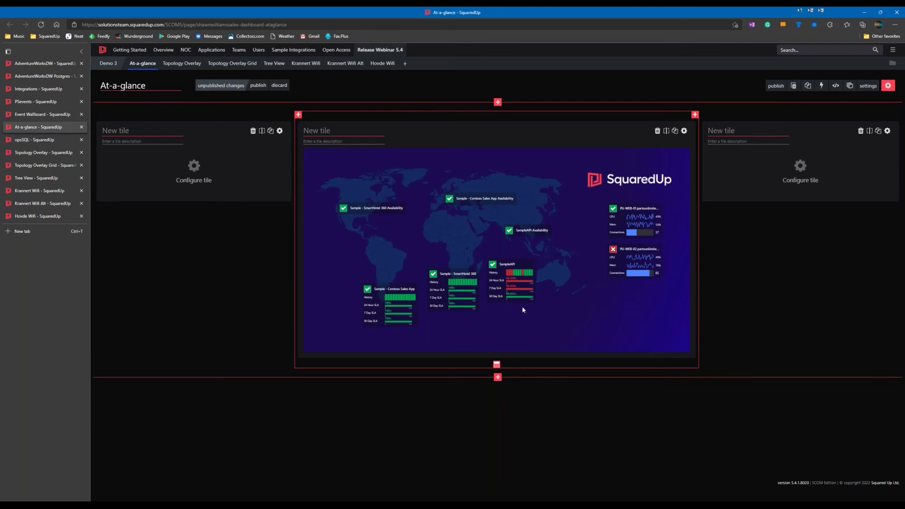
Step: Open and cancel the right tile's configuration, keep the map width, and open Release Webinar 5.4's dashboards
{"action": "left_click", "coordinate": [802, 170]}
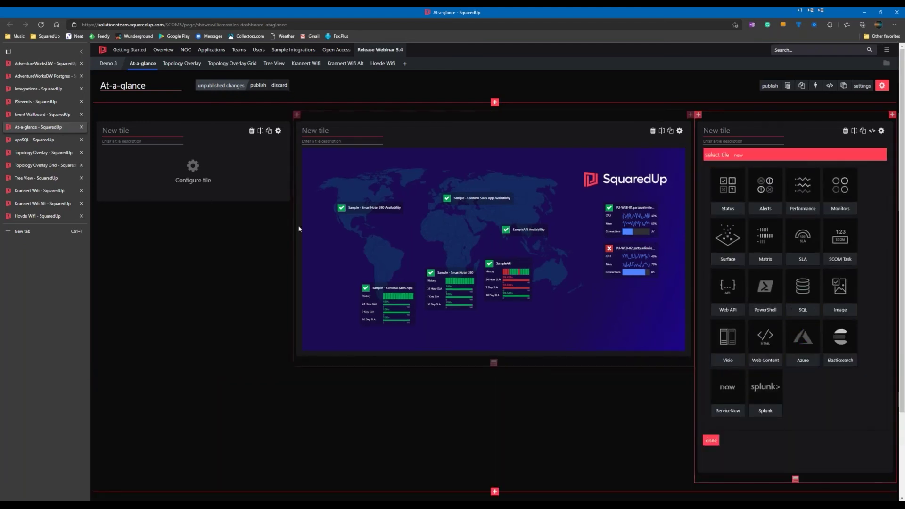
{"action": "left_click", "coordinate": [880, 131]}
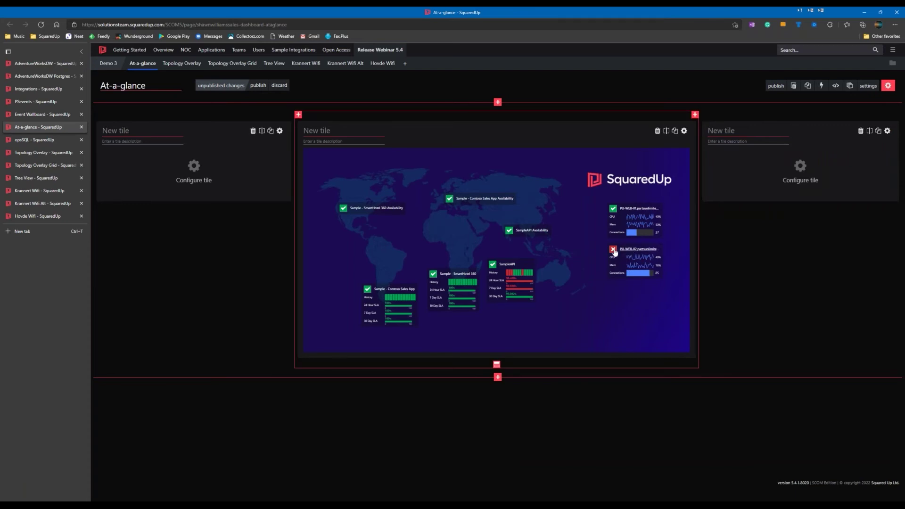
{"action": "mouse_move", "coordinate": [698, 231]}
{"action": "left_mouse_down"}
{"action": "mouse_move", "coordinate": [633, 230]}
{"action": "mouse_move", "coordinate": [700, 231]}
{"action": "left_mouse_up"}
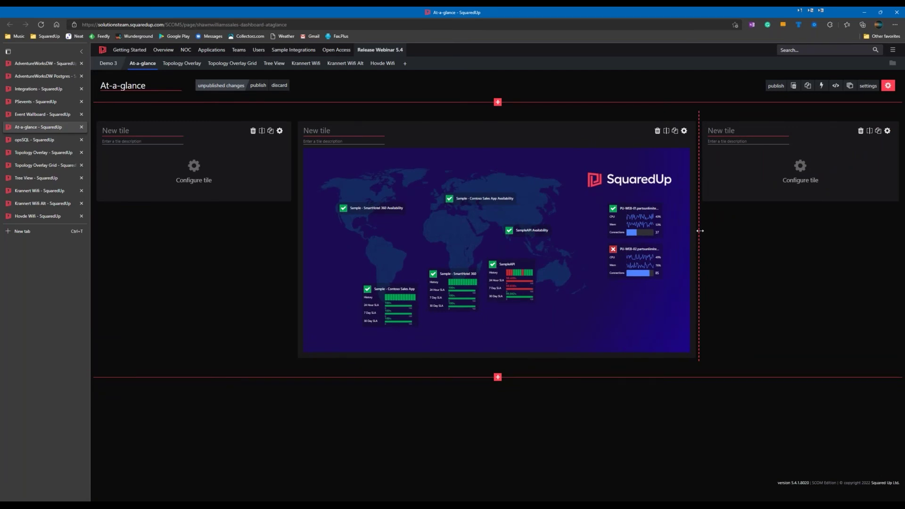
{"action": "left_click_drag", "start_coordinate": [699, 231], "coordinate": [699, 231]}
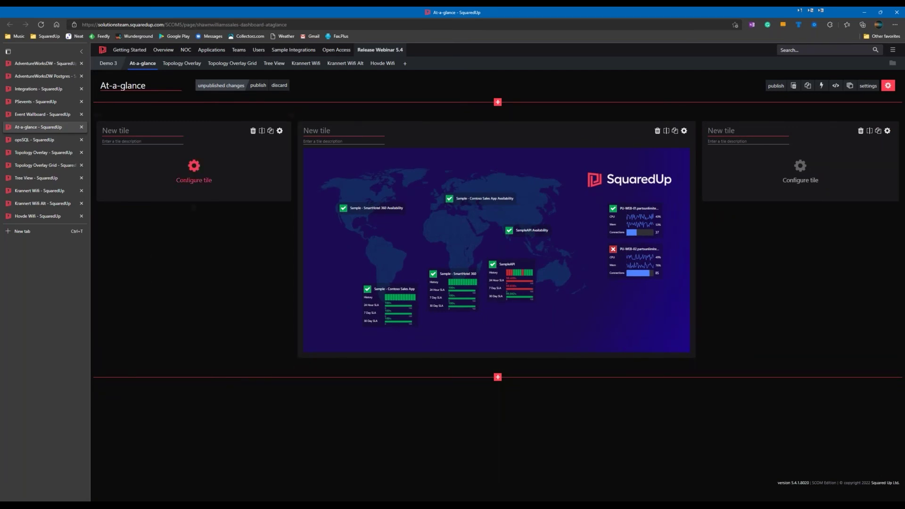
{"action": "left_click", "coordinate": [380, 50]}
Step: Open Visio Example from Release Webinar 5.4 > SupportFiles in a new tab and switch to it
{"action": "mouse_move", "coordinate": [380, 103]}
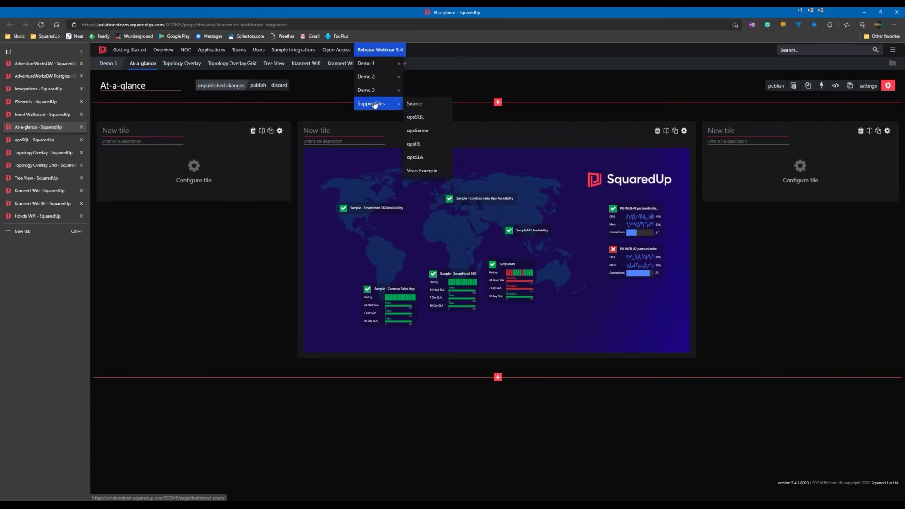
{"action": "right_click", "coordinate": [427, 171]}
{"action": "left_click", "coordinate": [457, 177]}
{"action": "left_click", "coordinate": [42, 139]}
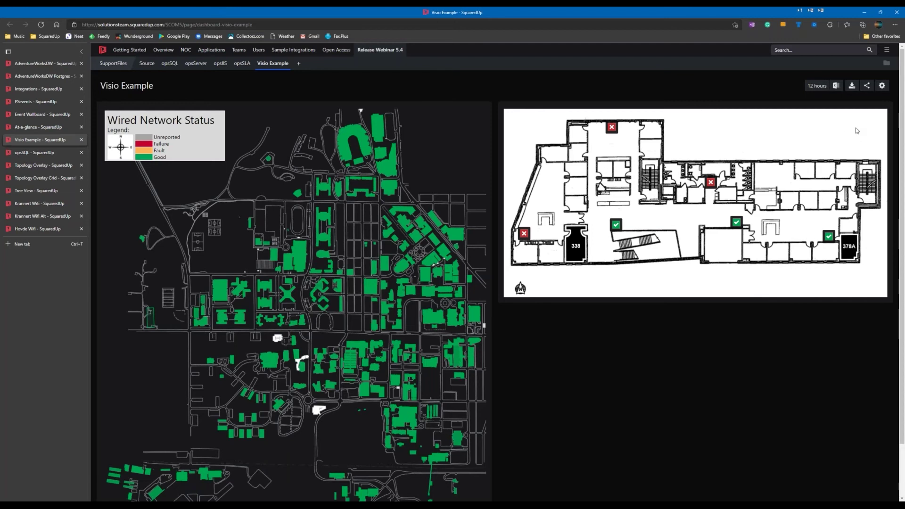
Step: Inspect the floor-plan tile's image and expanded scope of six servers, then go to Topology Overlay Grid
{"action": "left_click", "coordinate": [882, 86]}
{"action": "left_click", "coordinate": [669, 203]}
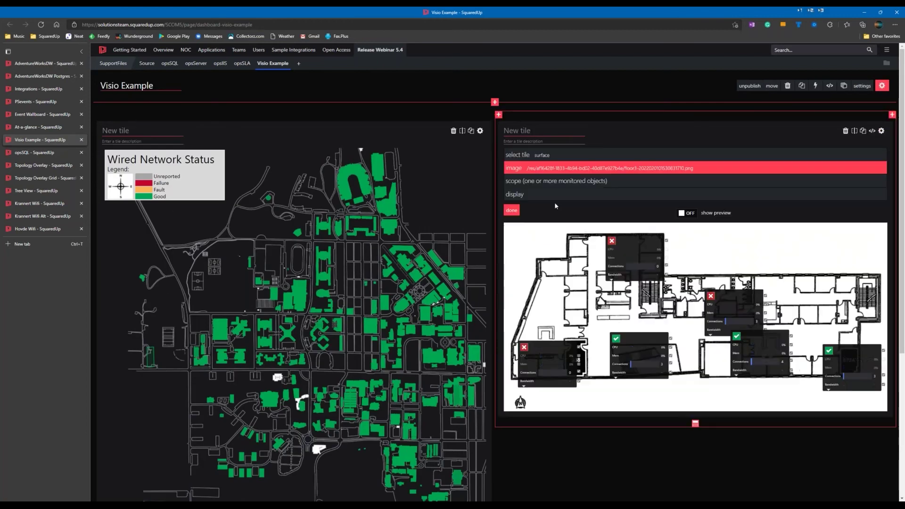
{"action": "left_click", "coordinate": [538, 326]}
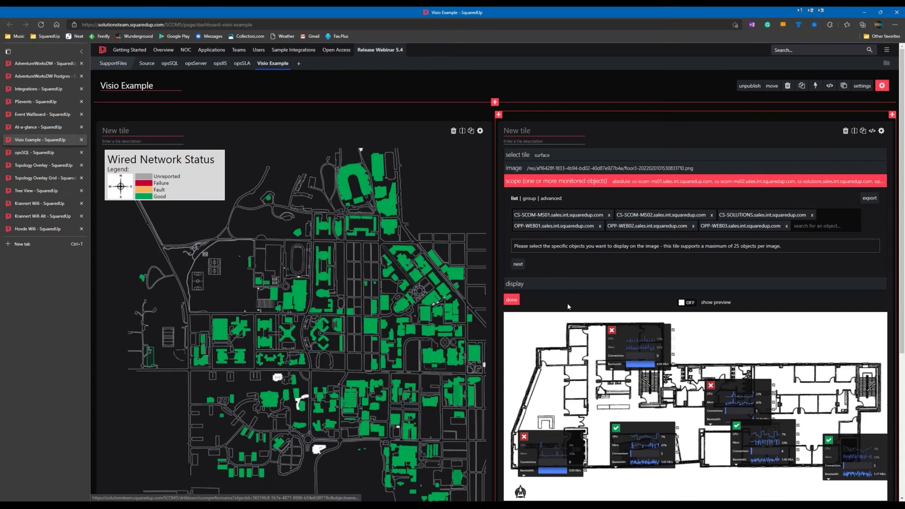
{"action": "left_click", "coordinate": [511, 299]}
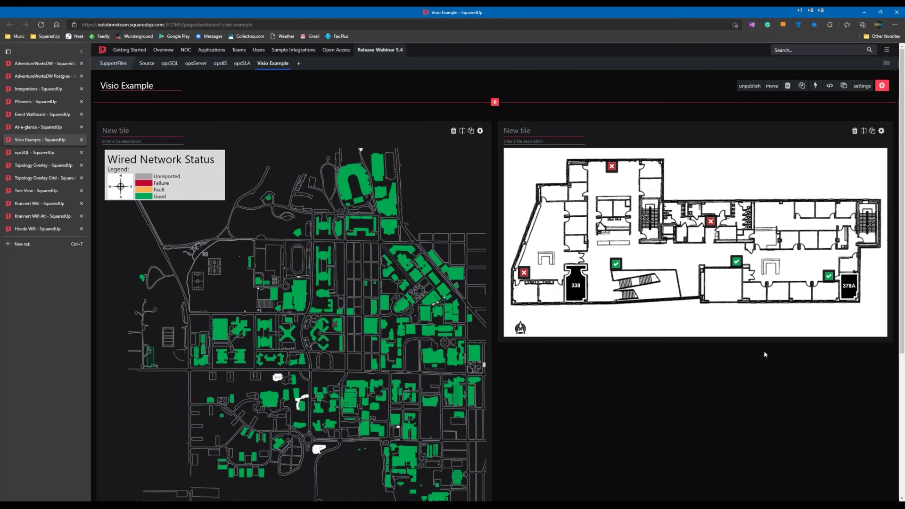
{"action": "left_click", "coordinate": [777, 315]}
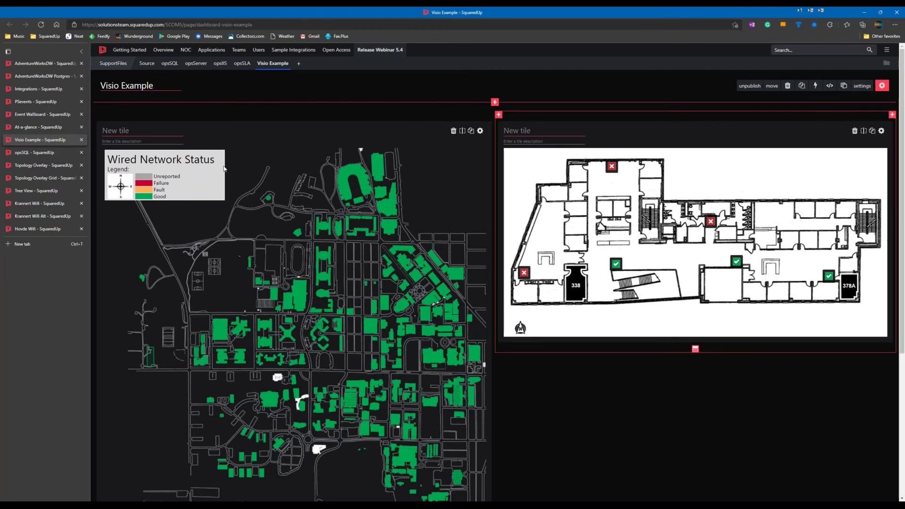
{"action": "left_click", "coordinate": [42, 178]}
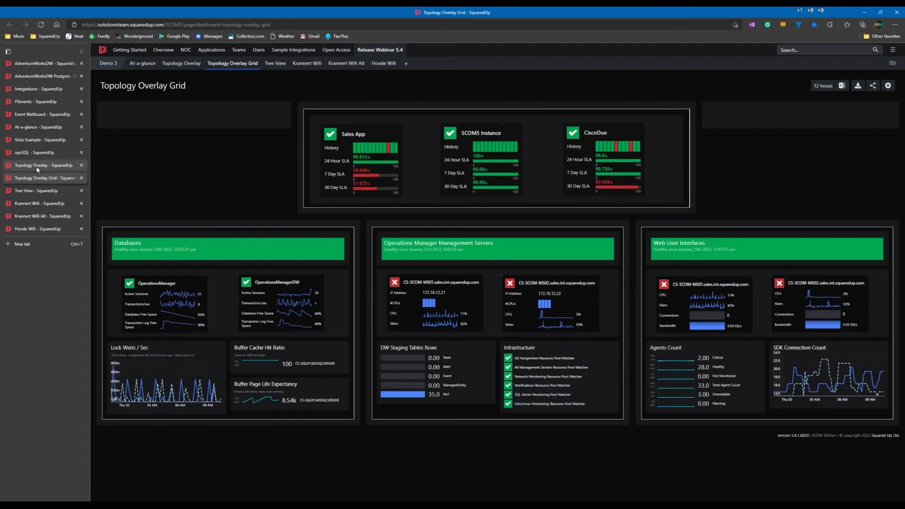
Step: Visit the Topology Overlay and Tree View dashboards, then open Personalization from the main menu
{"action": "left_click", "coordinate": [36, 167]}
{"action": "left_click", "coordinate": [34, 191]}
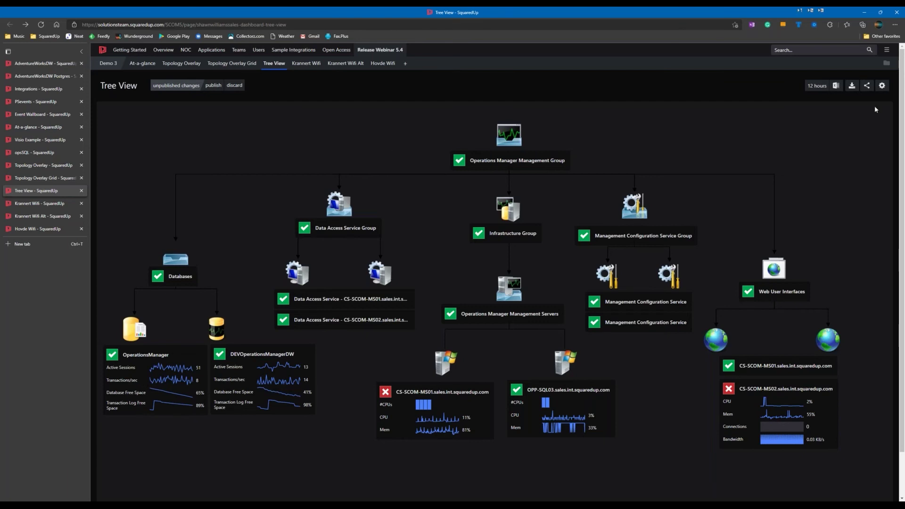
{"action": "left_click", "coordinate": [887, 49]}
{"action": "left_click", "coordinate": [871, 77]}
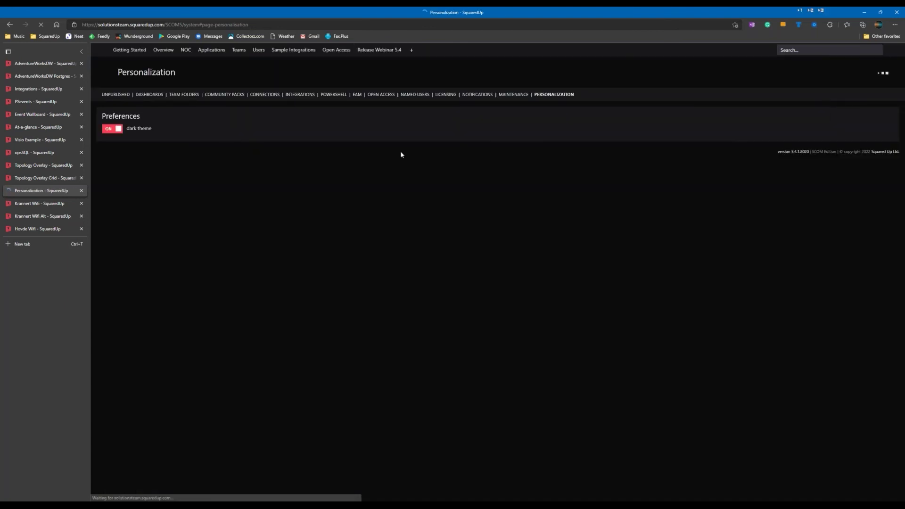
Step: Turn off dark theme, return to Tree View, then advance the slideshow to the SquaredUp 5.4 slide
{"action": "left_click", "coordinate": [113, 130]}
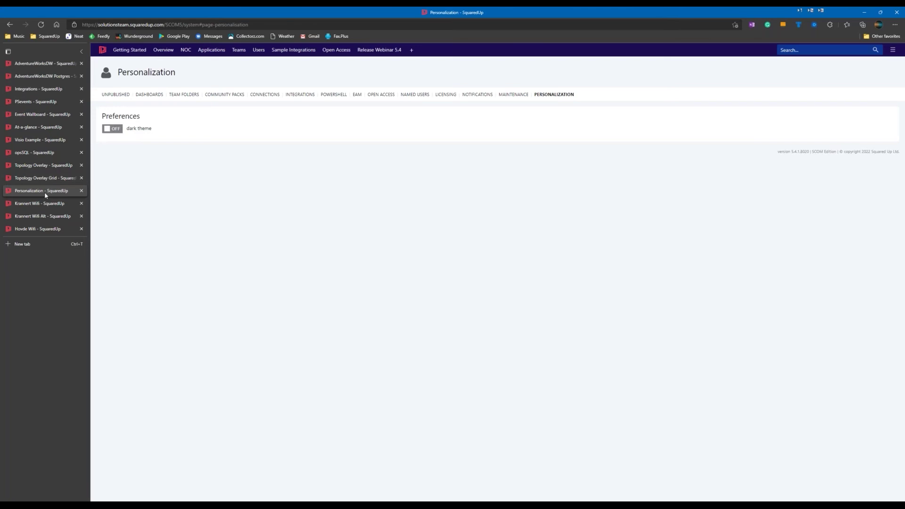
{"action": "key", "text": "alt+Left"}
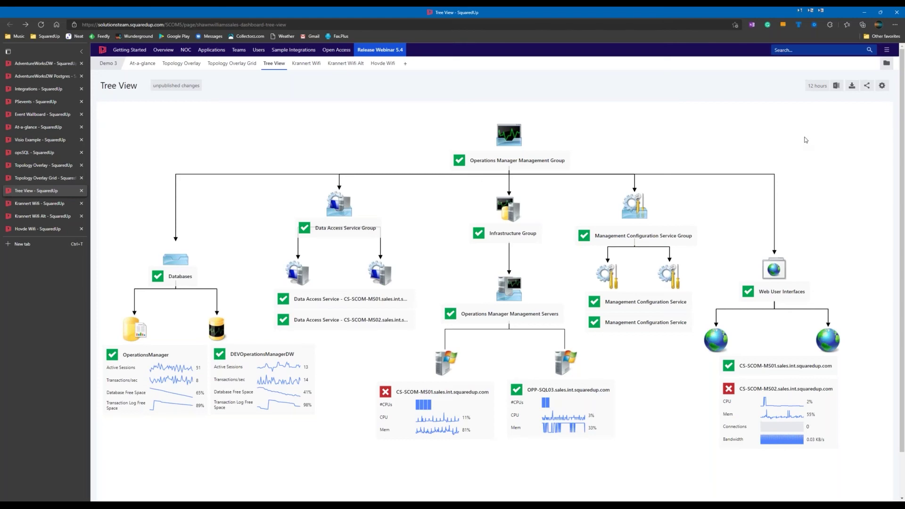
{"action": "key", "text": "alt+Tab"}
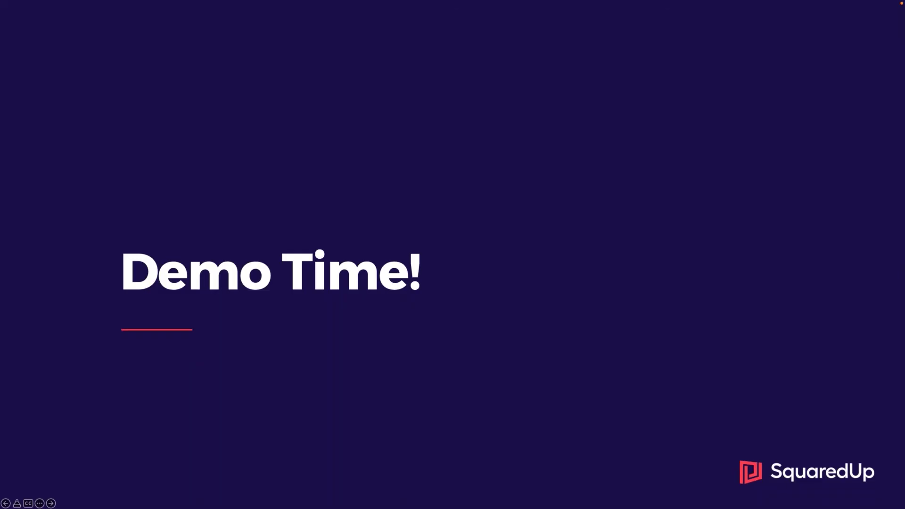
{"action": "key", "text": "Right"}
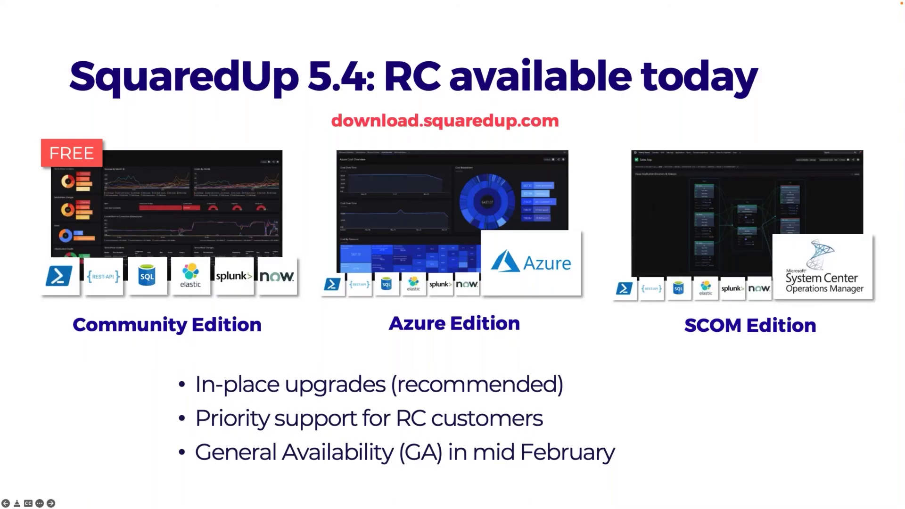